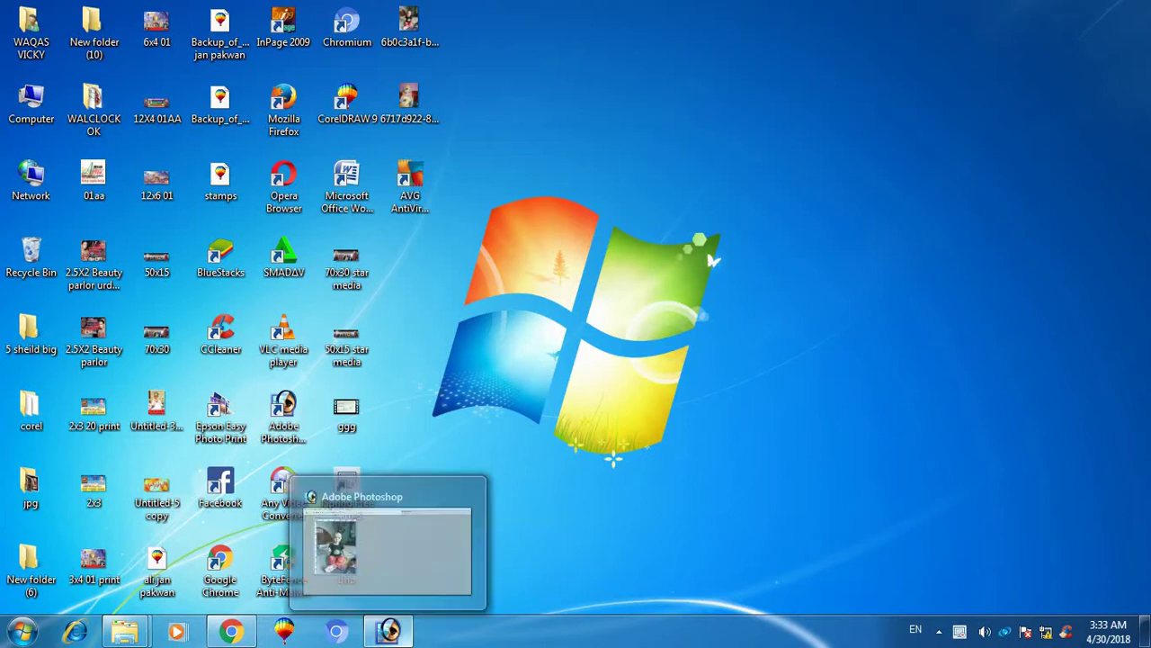
# Bring the Photoshop window back to the front.
pyautogui.click(389, 630)
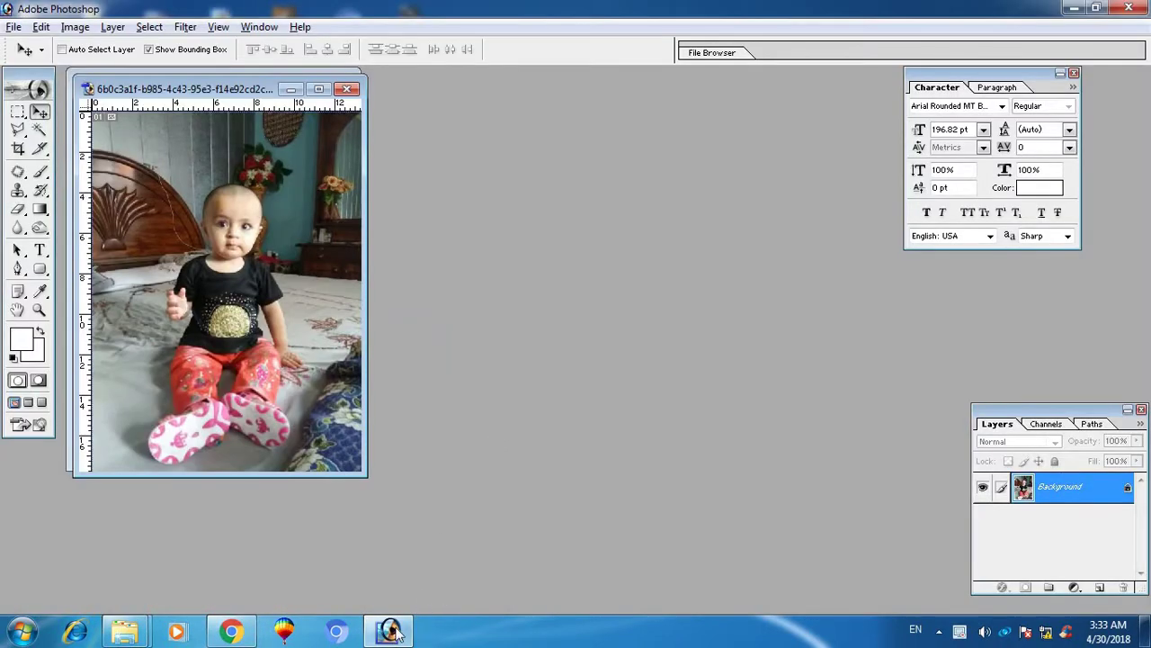
pyautogui.click(390, 630)
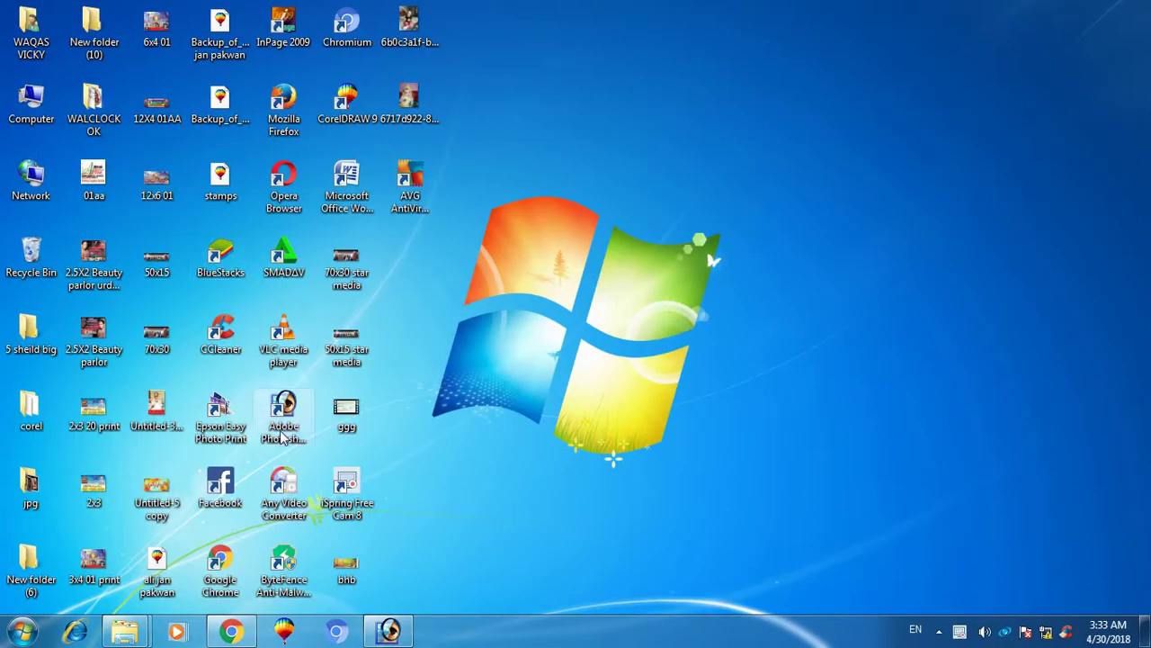
pyautogui.doubleClick(281, 438)
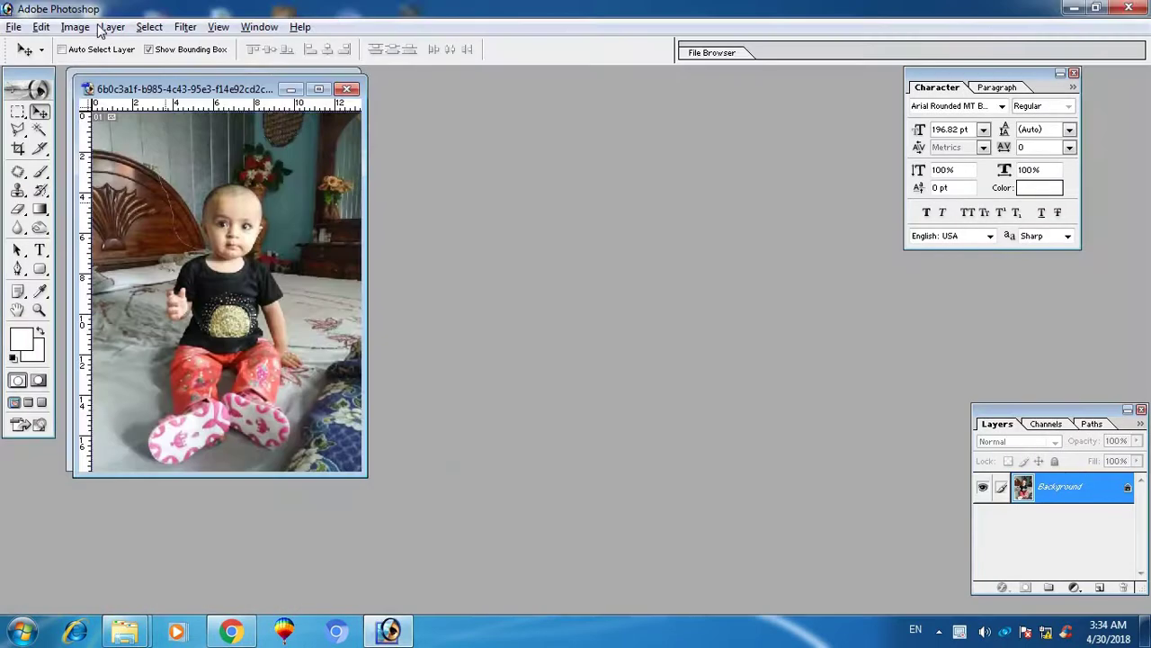
# Create a new document 8 inches wide by 3.2 inches tall at 300 pixels/inch.
pyautogui.click(14, 27)
pyautogui.click(40, 44)
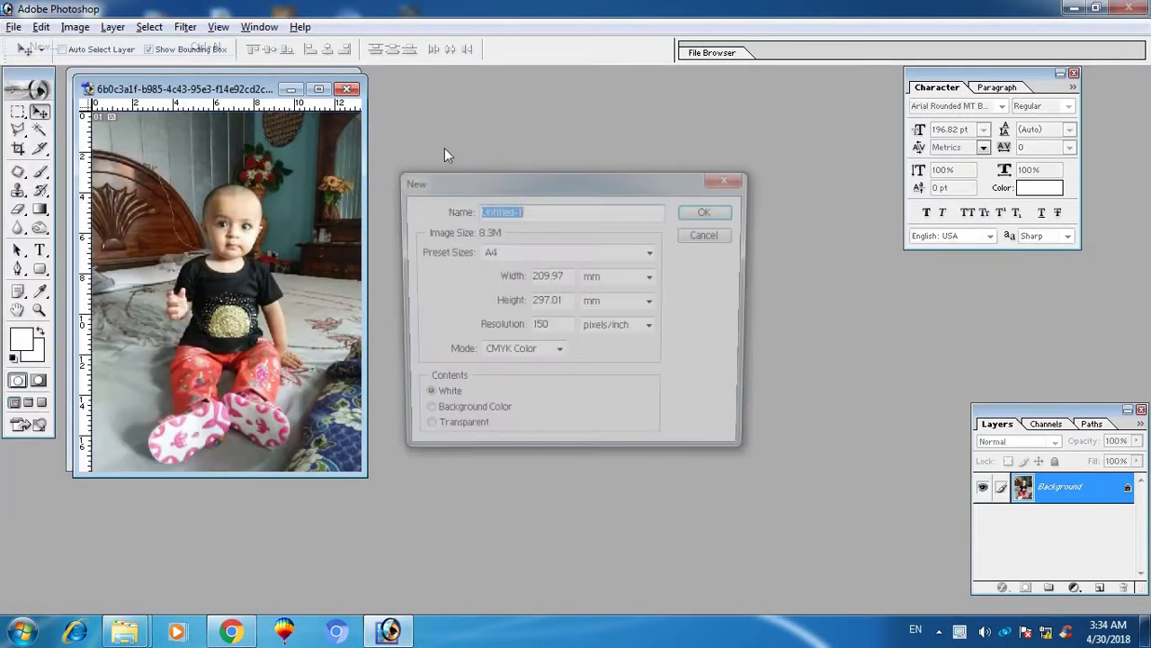
pyautogui.press('Tab')
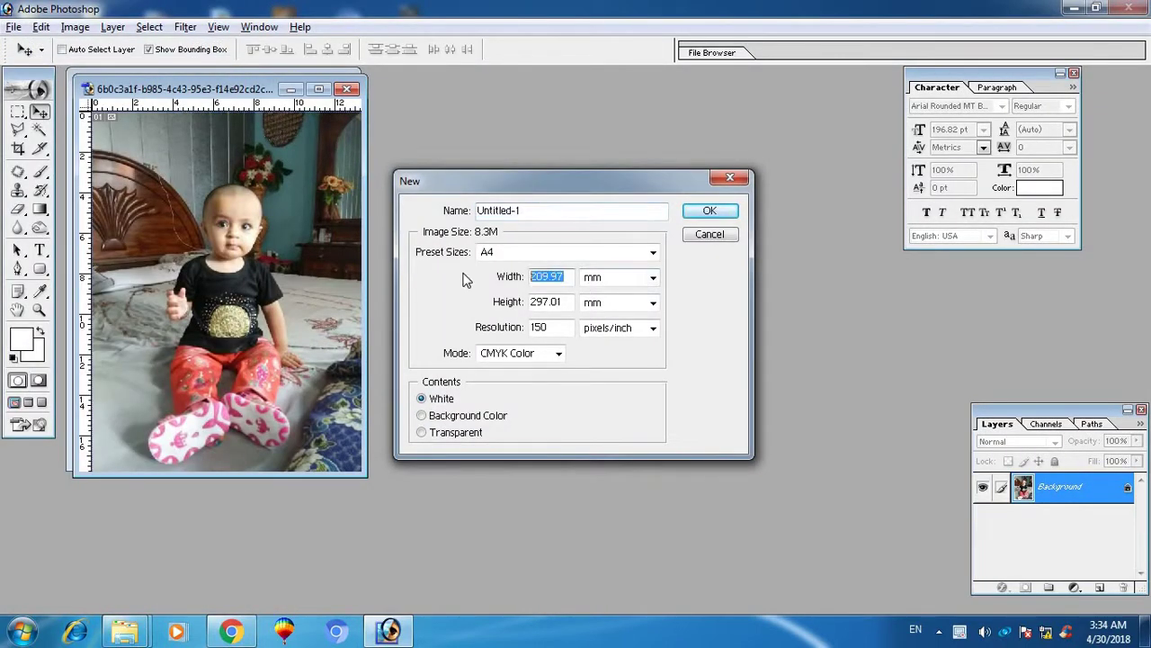
pyautogui.write('8')
pyautogui.click(601, 279)
pyautogui.click(594, 304)
pyautogui.click(594, 304)
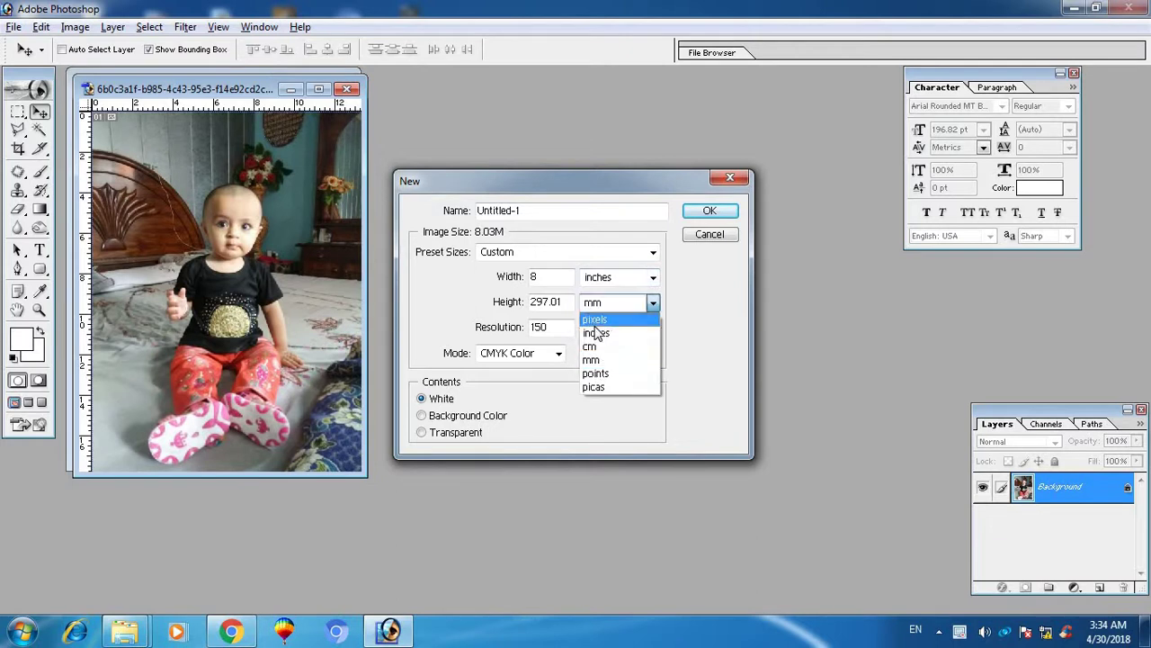
pyautogui.click(596, 329)
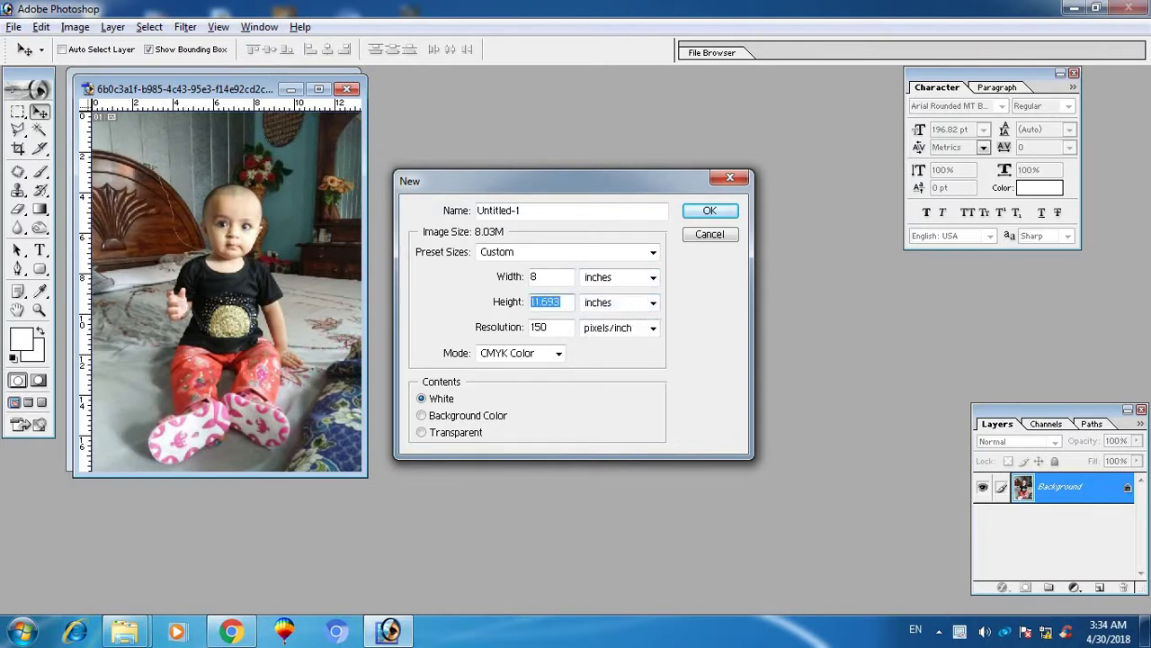
pyautogui.write('3.2')
pyautogui.press('Tab')
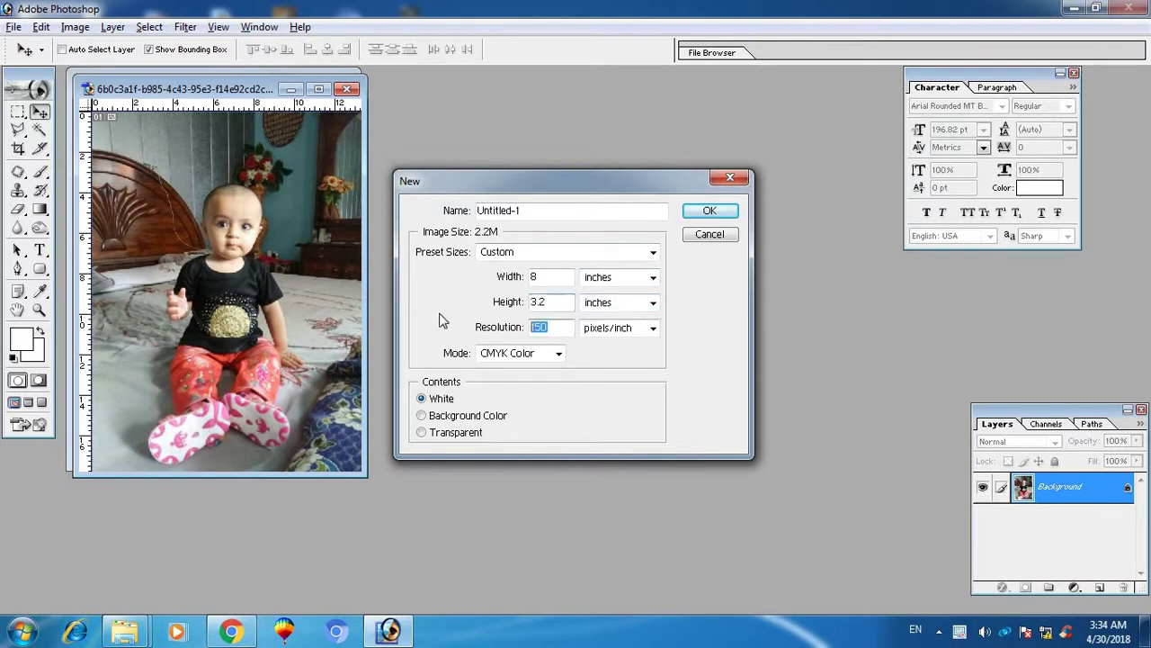
pyautogui.write('300')
pyautogui.press('Return')
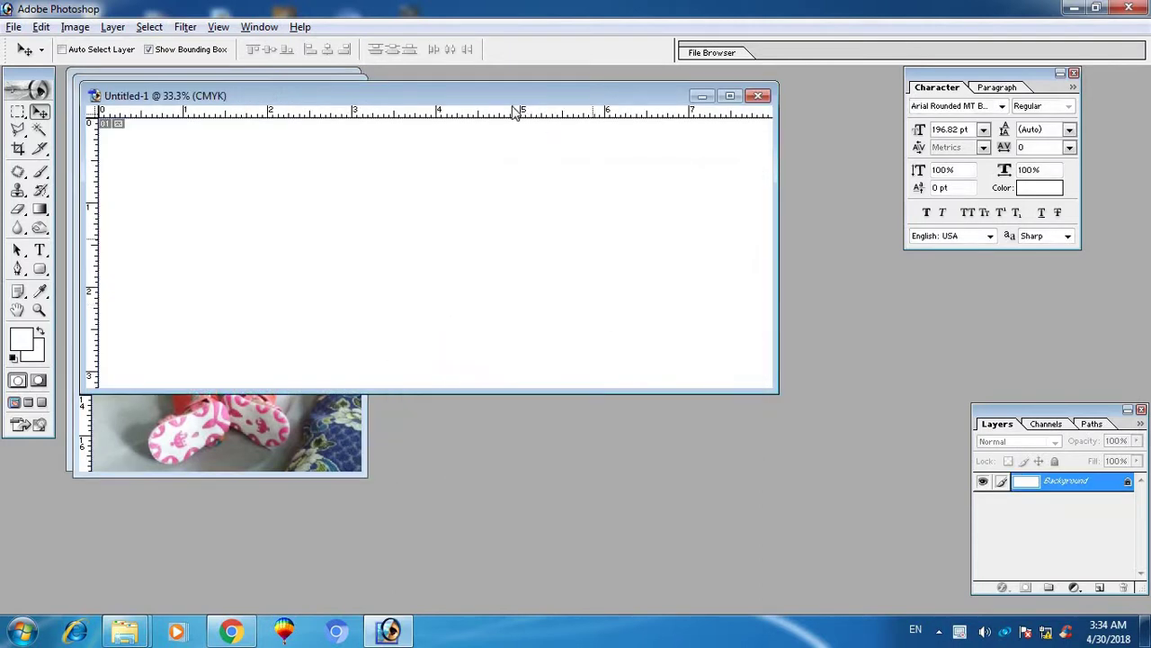
# Select the baby and surrounding area of the first photo with a rectangular marquee.
pyautogui.moveTo(505, 206); pyautogui.dragTo(505, 209)
pyautogui.moveTo(461, 103); pyautogui.dragTo(538, 253)
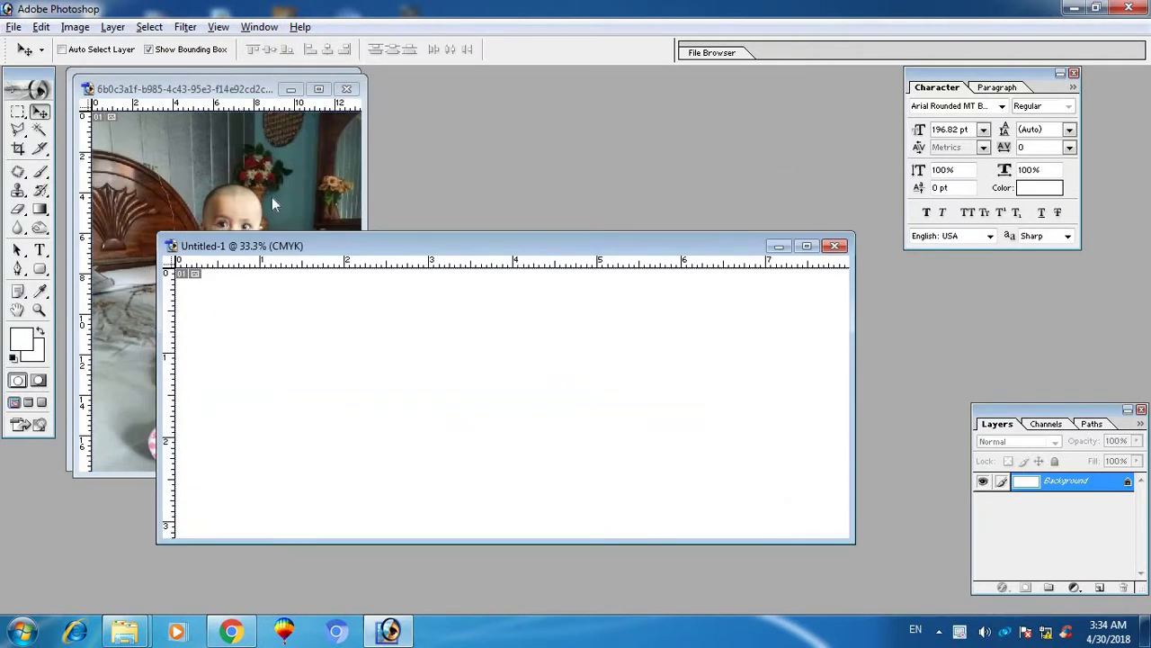
pyautogui.click(234, 155)
pyautogui.click(18, 148)
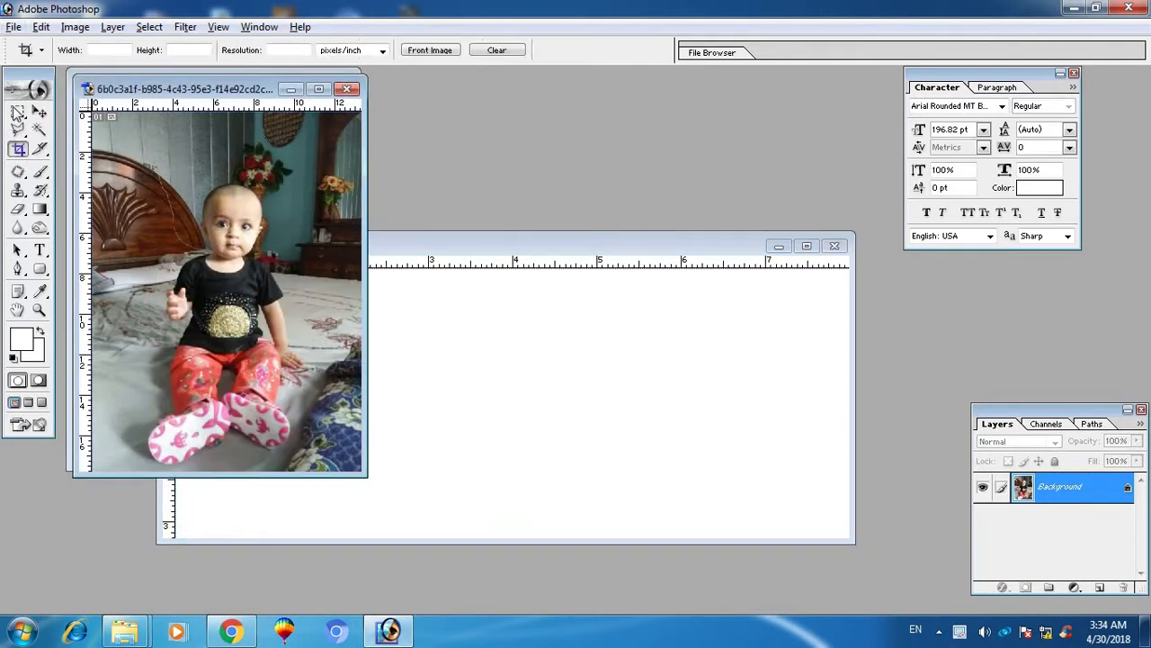
pyautogui.click(18, 112)
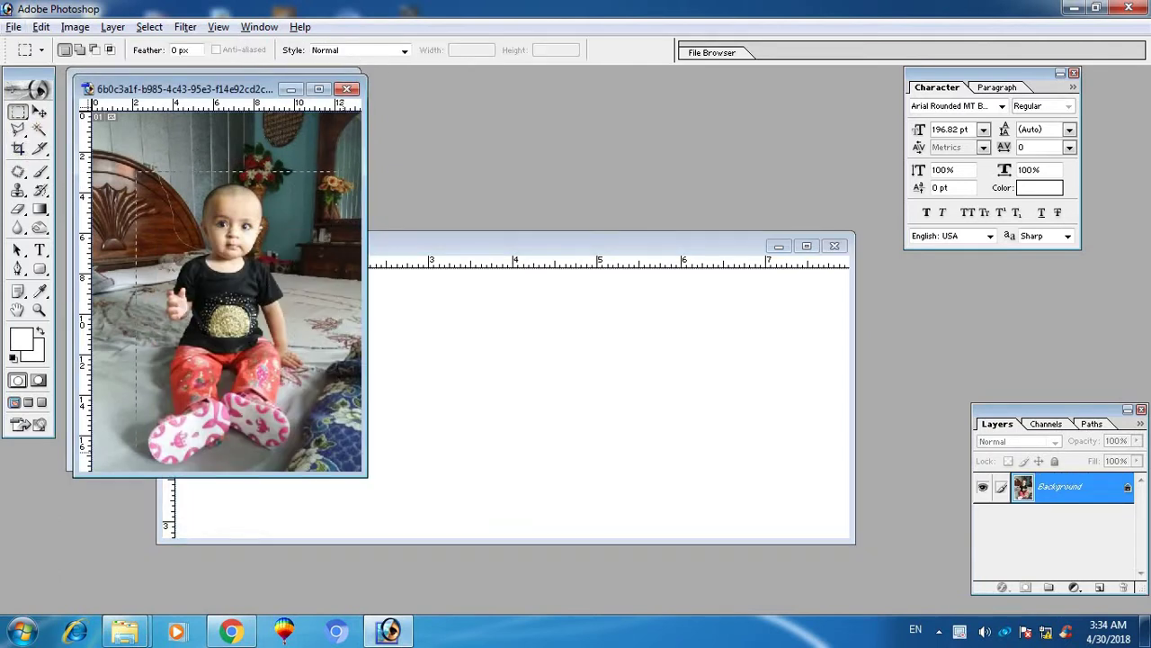
pyautogui.moveTo(121, 178); pyautogui.dragTo(329, 468)
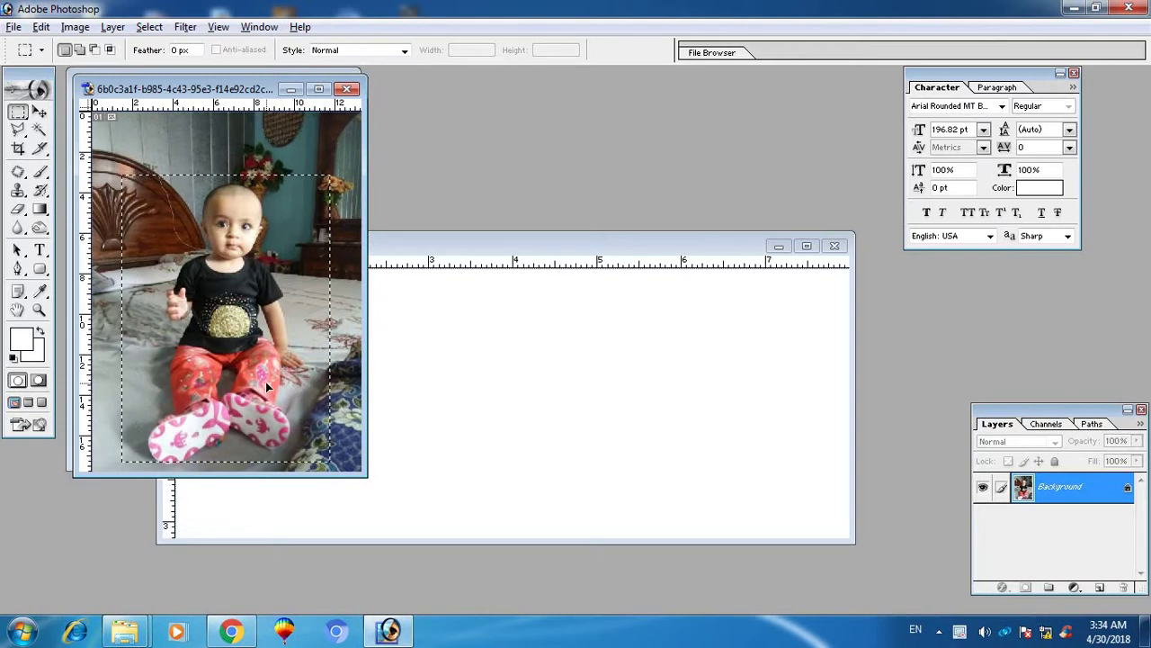
# Drag the selected photo area into Untitled-1 and position it toward the left.
pyautogui.press('v')
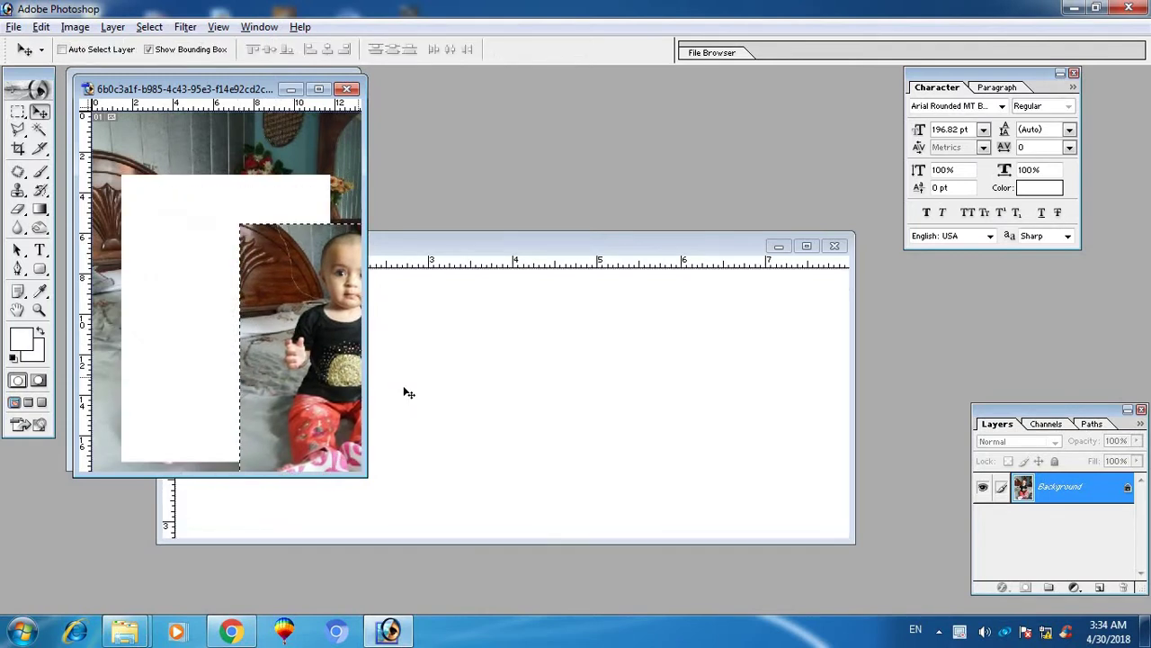
pyautogui.moveTo(387, 389); pyautogui.dragTo(457, 311)
pyautogui.moveTo(566, 332); pyautogui.dragTo(504, 331)
pyautogui.click(807, 246)
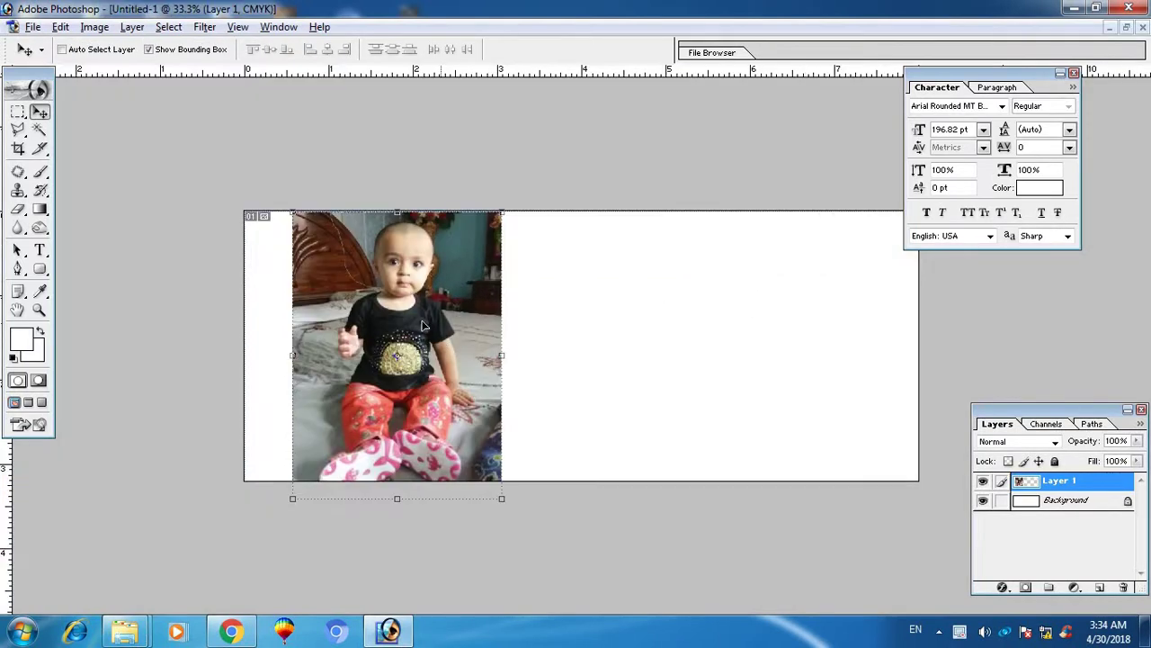
pyautogui.moveTo(510, 220)
pyautogui.mouseDown()
pyautogui.moveTo(490, 218)
pyautogui.moveTo(450, 283)
pyautogui.mouseUp()
# Tilt the copied photo slightly and settle it at the upper left.
pyautogui.press('Return')
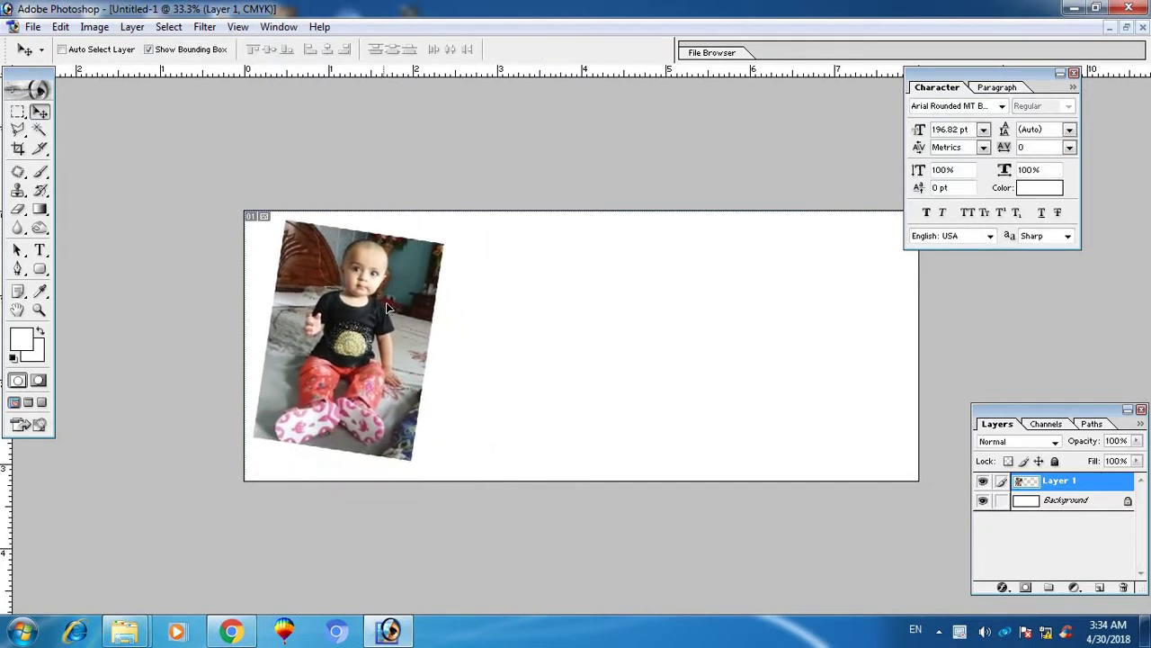
pyautogui.moveTo(404, 344); pyautogui.dragTo(385, 333)
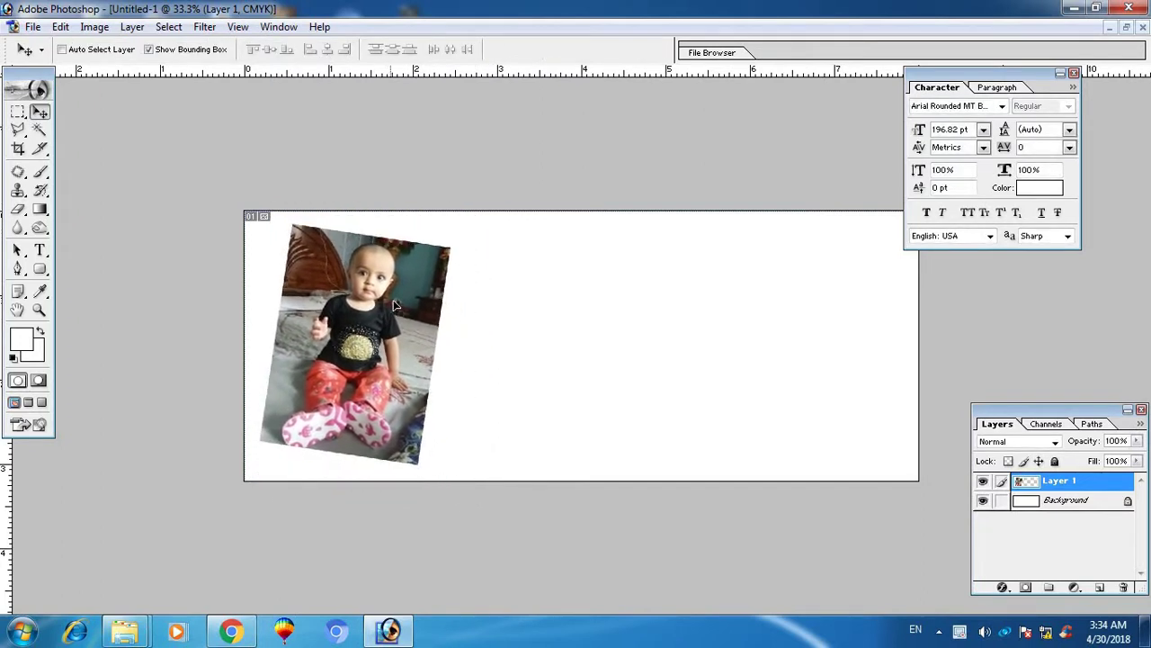
pyautogui.click(1125, 27)
pyautogui.click(174, 158)
# Crop the second baby photo to the area to keep.
pyautogui.click(291, 89)
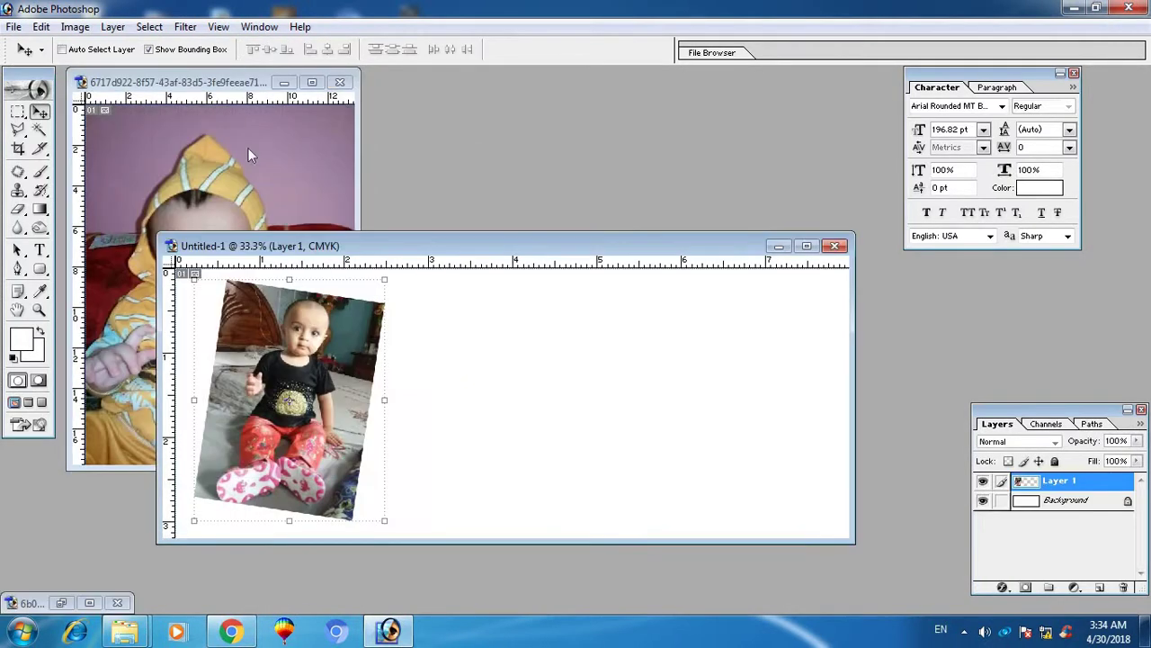
pyautogui.click(248, 147)
pyautogui.click(18, 148)
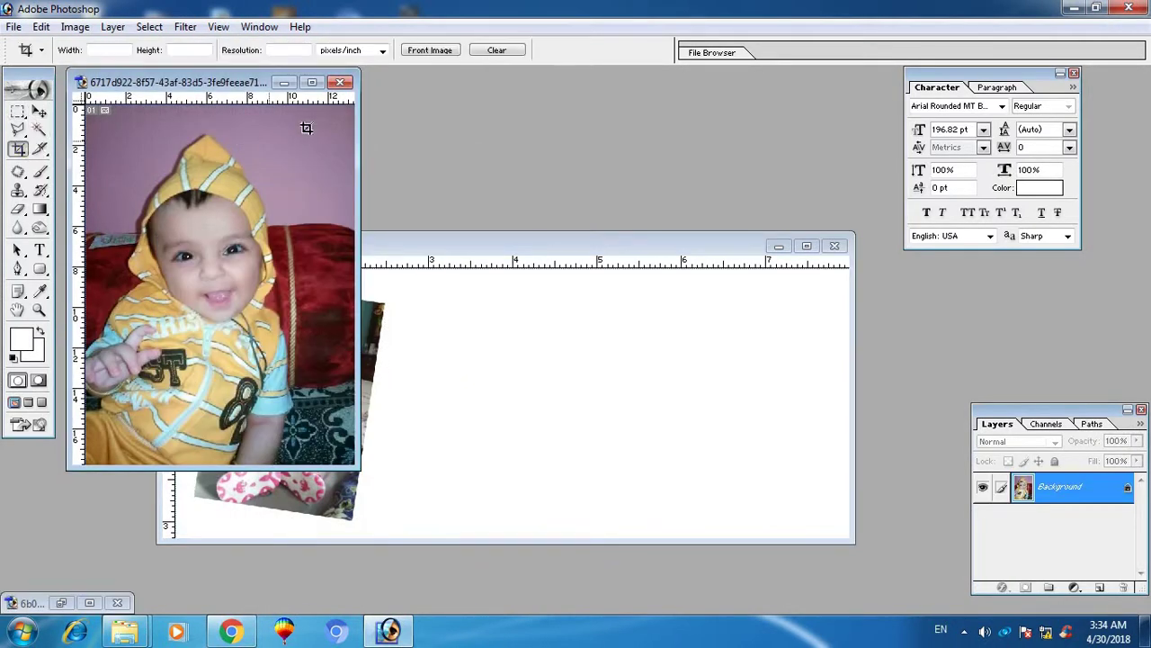
pyautogui.moveTo(306, 126)
pyautogui.mouseDown()
pyautogui.moveTo(70, 406)
pyautogui.moveTo(68, 430)
pyautogui.mouseUp()
pyautogui.moveTo(213, 363); pyautogui.dragTo(212, 368)
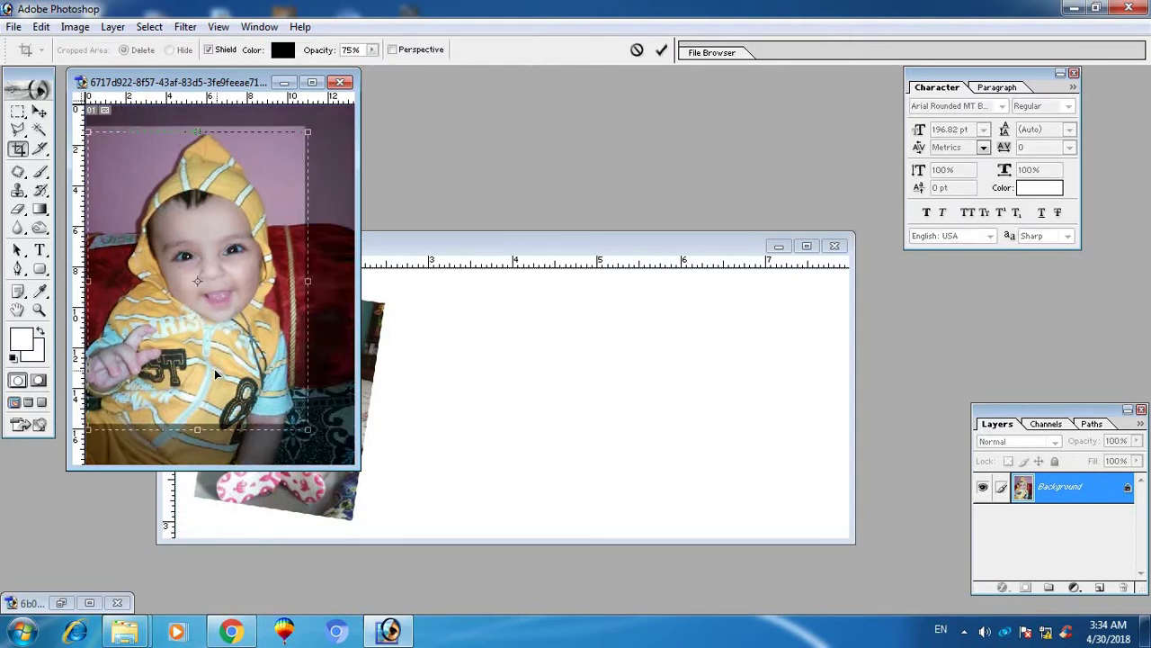
pyautogui.press('Return')
# Place the cropped photo on the canvas's right, scaled to 75.4% and rotated -8.8°.
pyautogui.press('v')
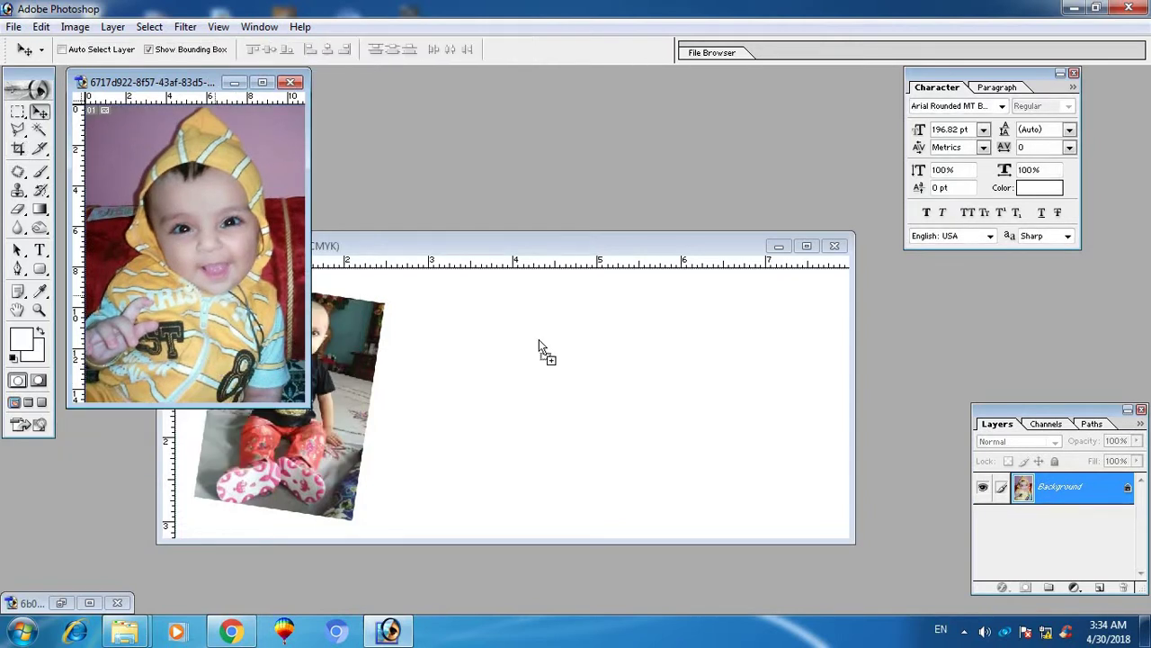
pyautogui.moveTo(539, 345)
pyautogui.mouseDown()
pyautogui.moveTo(549, 360)
pyautogui.moveTo(692, 368)
pyautogui.mouseUp()
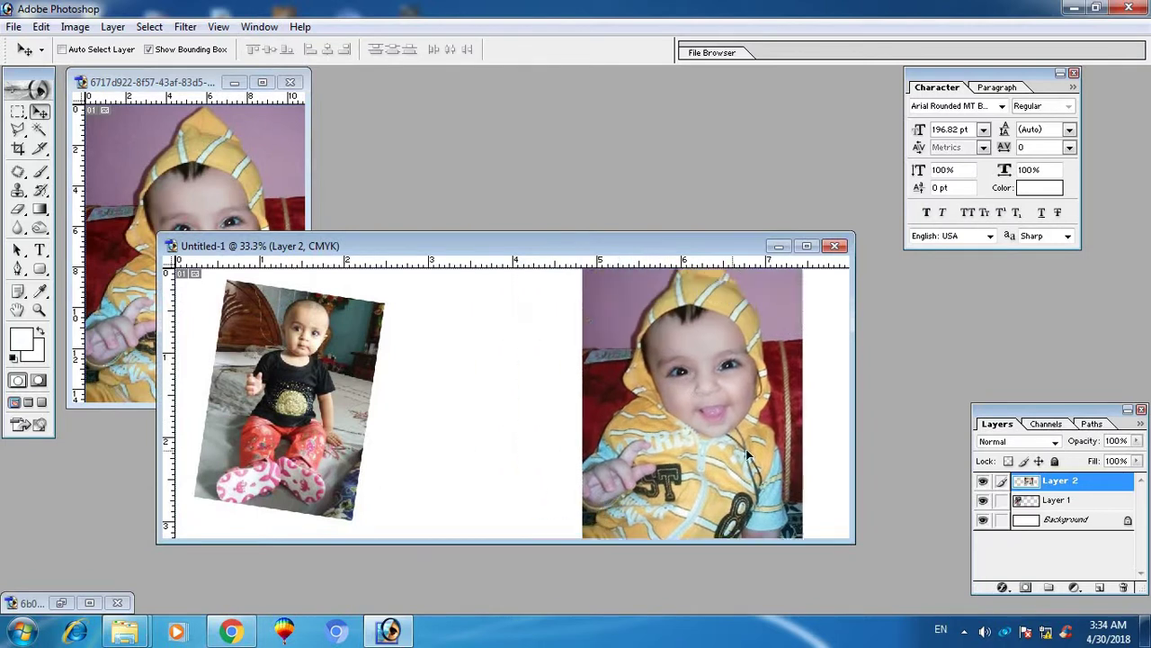
pyautogui.click(808, 247)
pyautogui.moveTo(880, 199); pyautogui.dragTo(859, 222)
pyautogui.moveTo(871, 457); pyautogui.dragTo(894, 437)
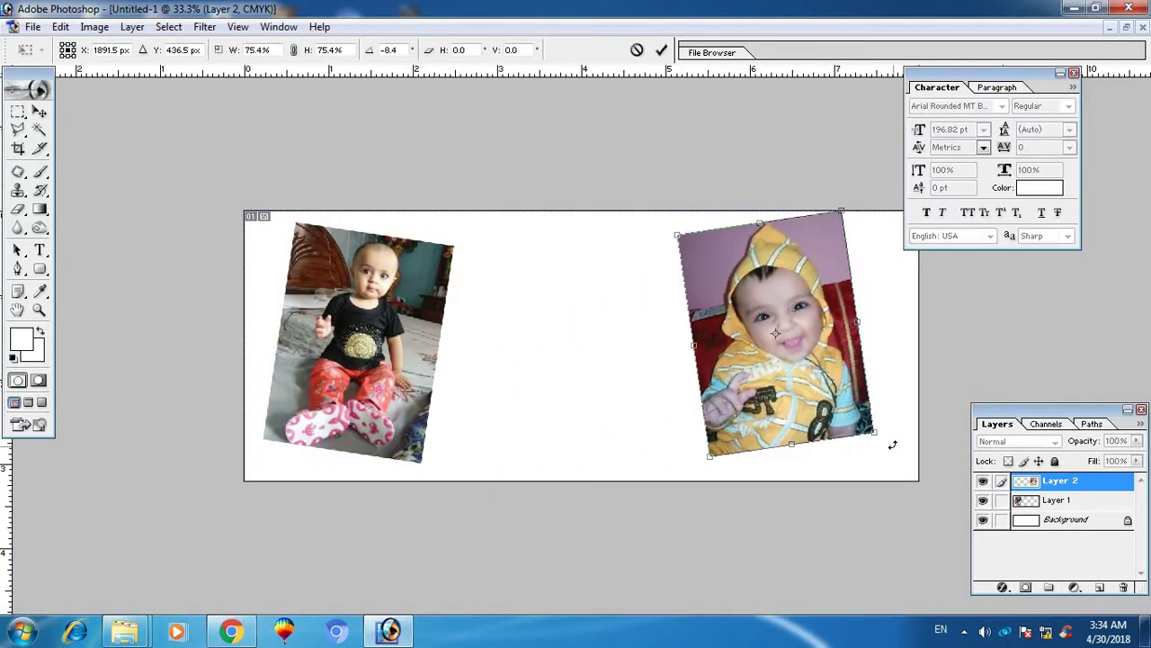
pyautogui.moveTo(815, 400); pyautogui.dragTo(837, 413)
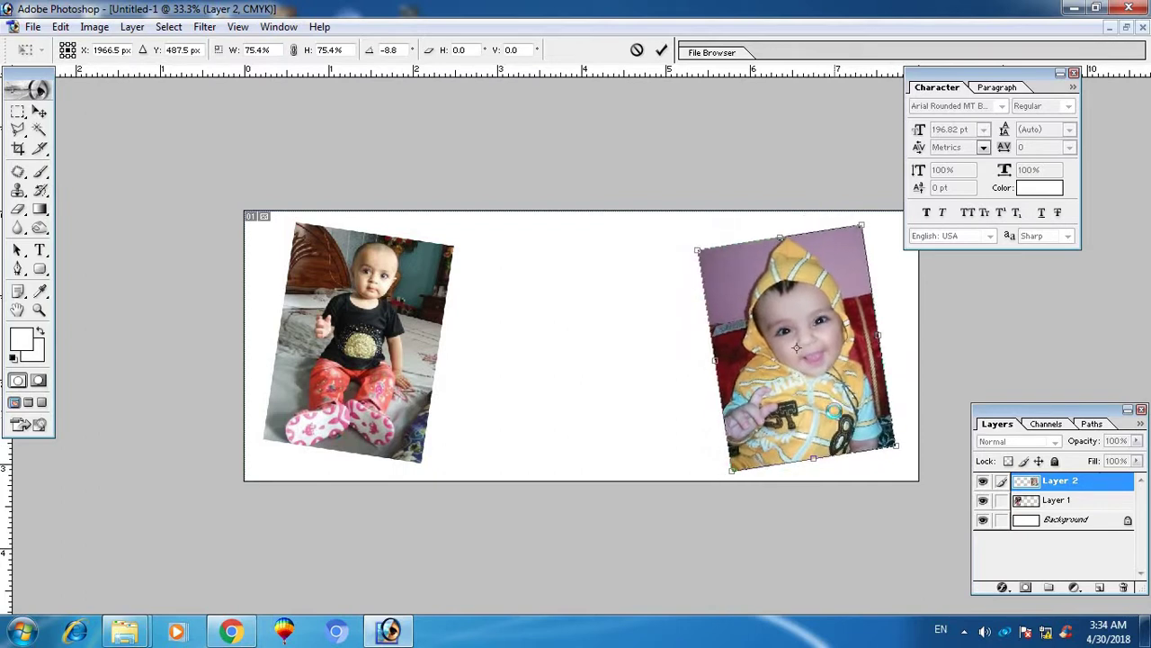
pyautogui.press('Return')
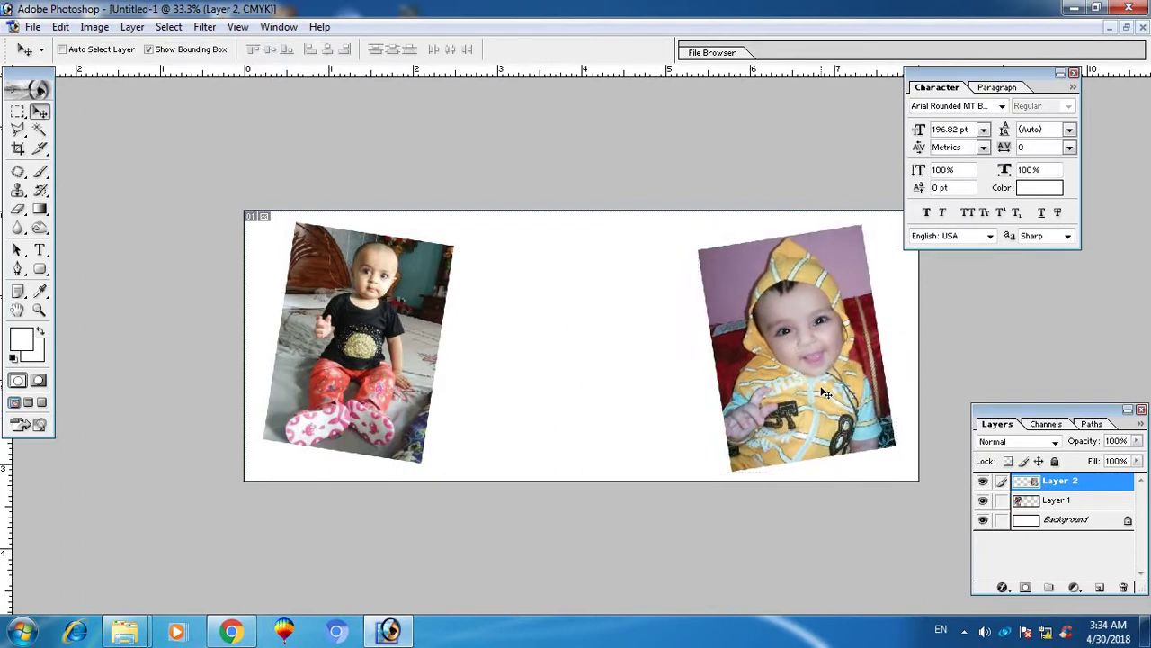
pyautogui.hotkey('ctrl', 't')
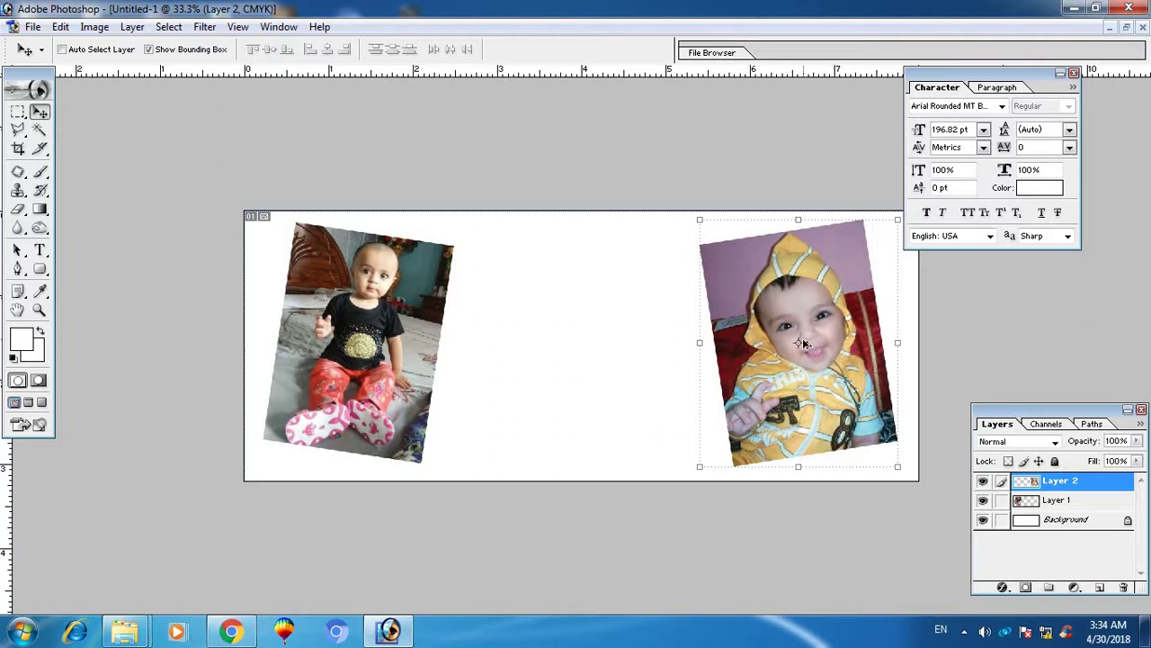
# Duplicate the right photo, enlarge it, send it behind, and apply Gaussian Blur.
pyautogui.keyDown('alt'); pyautogui.moveTo(805, 343); pyautogui.dragTo(789, 358); pyautogui.keyUp('alt')
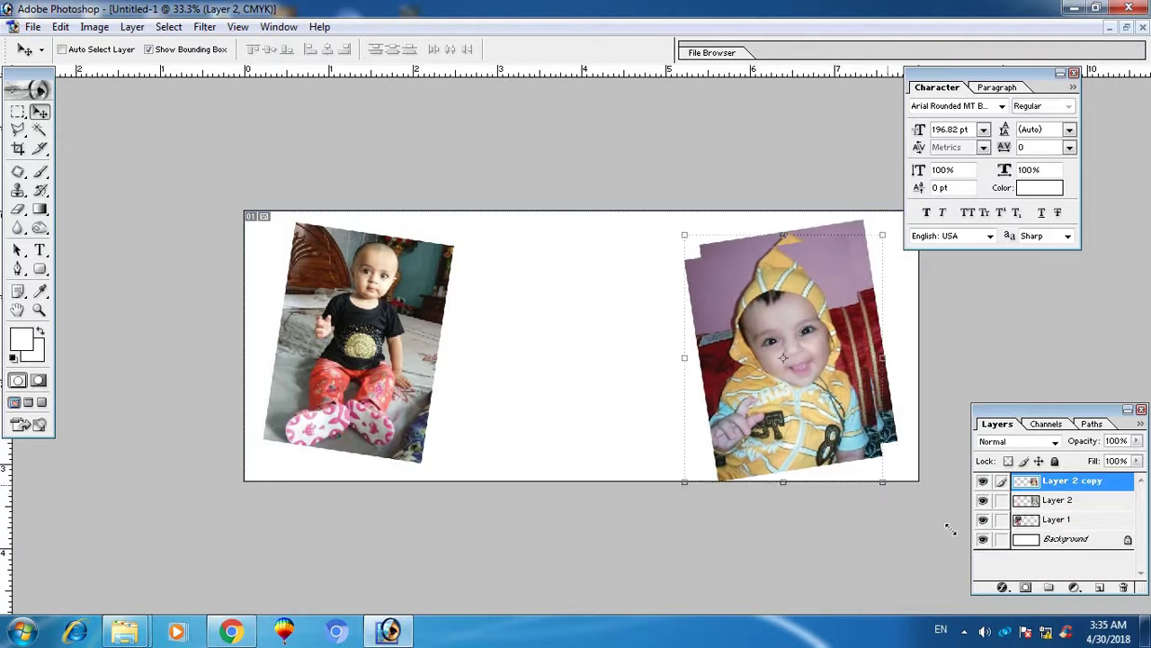
pyautogui.moveTo(951, 529); pyautogui.dragTo(954, 570)
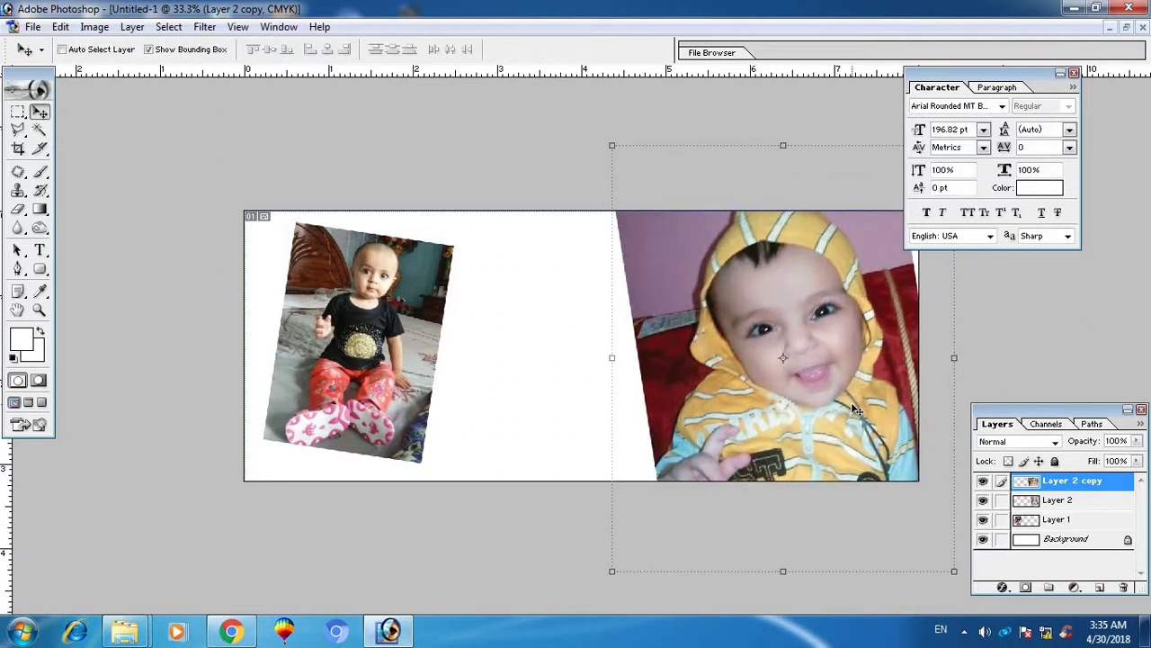
pyautogui.hotkey('ctrl', '[')
pyautogui.hotkey('ctrl', '[')
pyautogui.rightClick(676, 383)
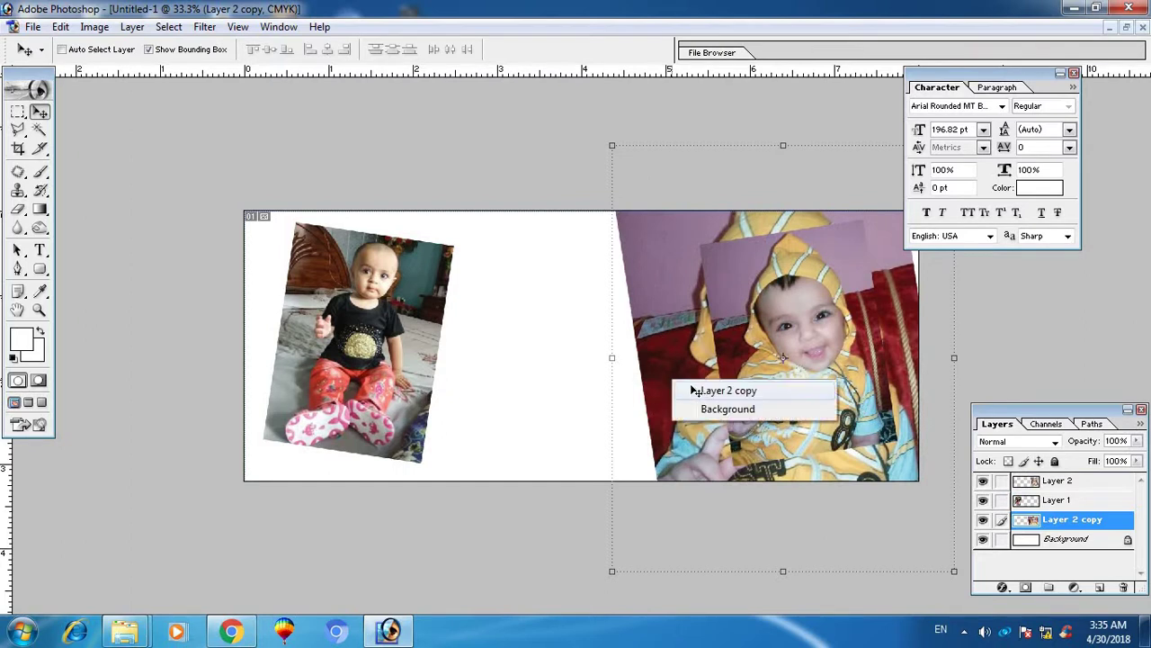
pyautogui.click(204, 26)
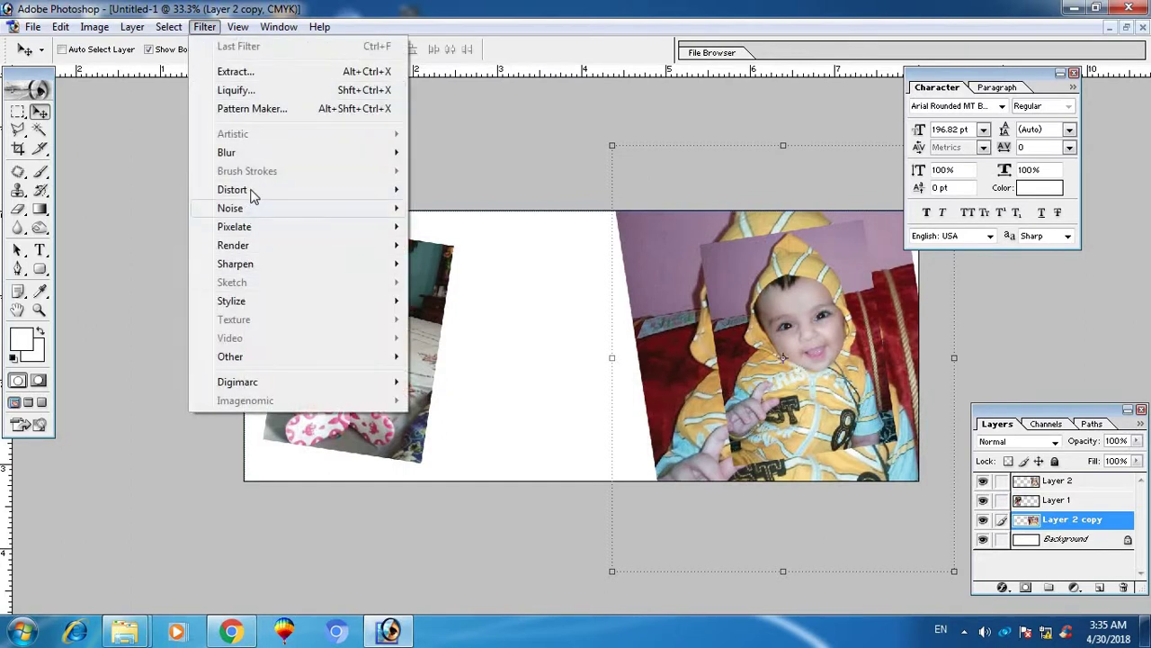
pyautogui.moveTo(227, 152)
pyautogui.click(491, 190)
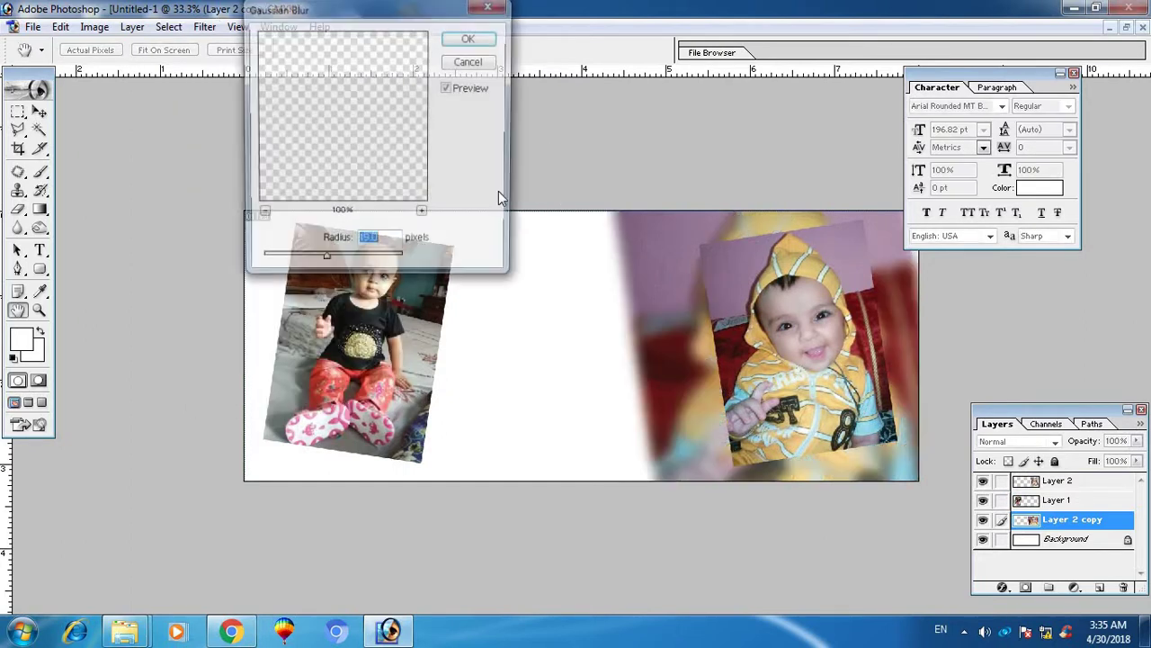
pyautogui.click(475, 43)
pyautogui.press('v')
# Duplicate and enlarge the left photo behind the original with a 19-pixel Gaussian Blur.
pyautogui.rightClick(404, 326)
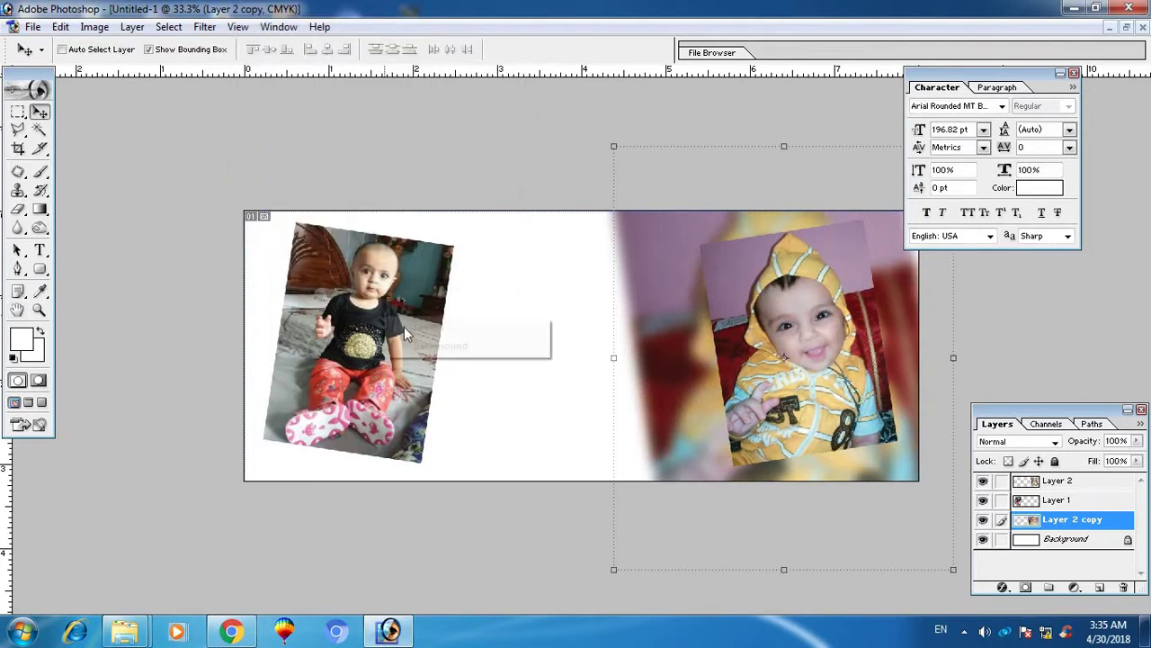
pyautogui.click(455, 331)
pyautogui.keyDown('alt'); pyautogui.moveTo(410, 390); pyautogui.dragTo(478, 426); pyautogui.keyUp('alt')
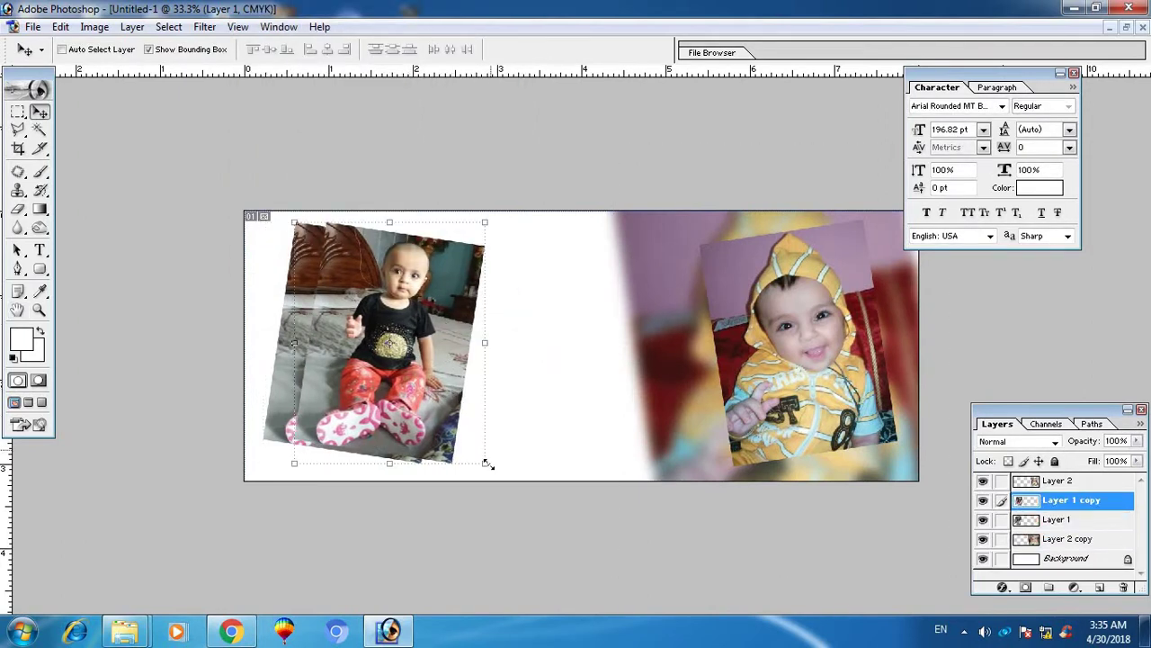
pyautogui.moveTo(488, 464); pyautogui.dragTo(545, 529)
pyautogui.moveTo(418, 396); pyautogui.dragTo(398, 378)
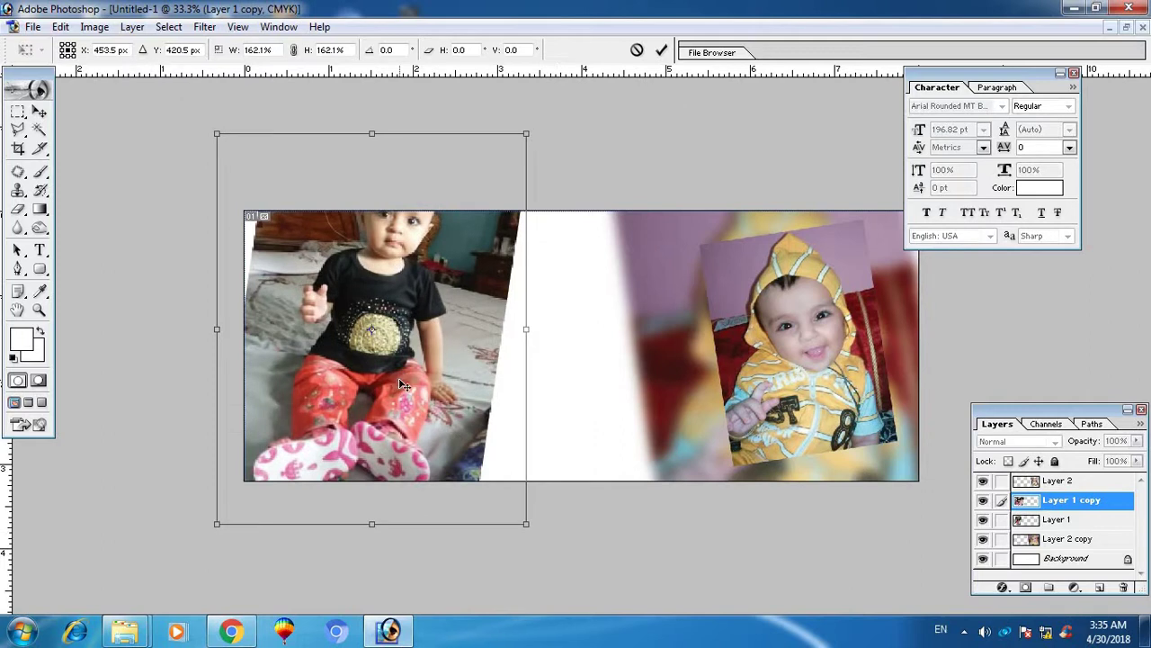
pyautogui.press('Return')
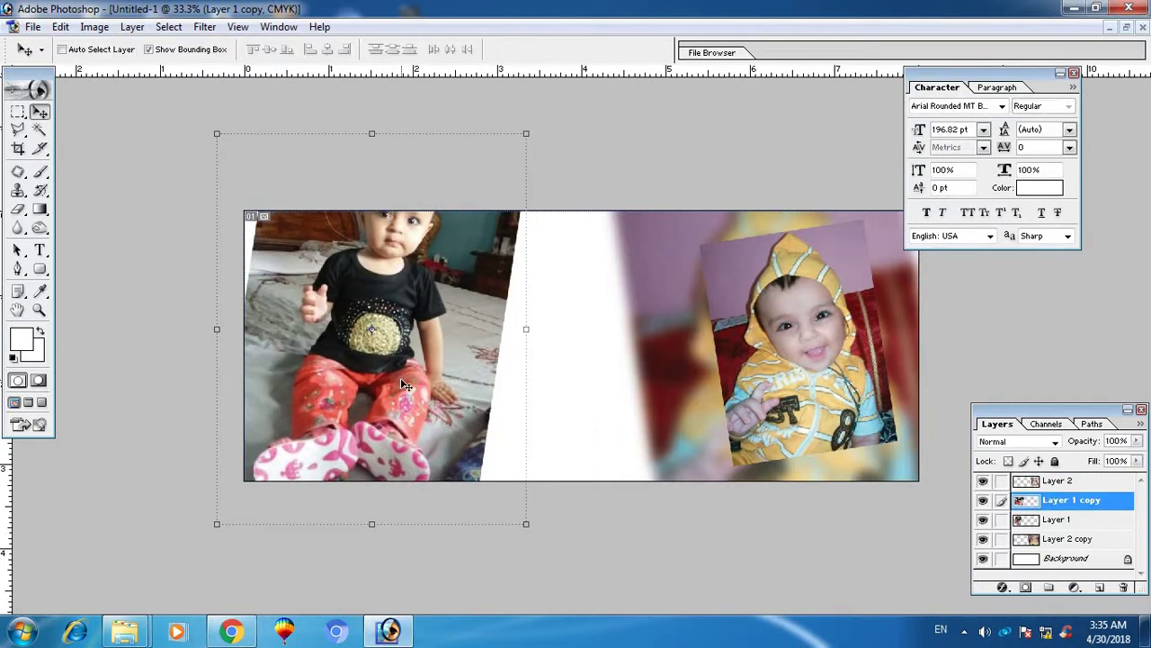
pyautogui.hotkey('ctrl', '[')
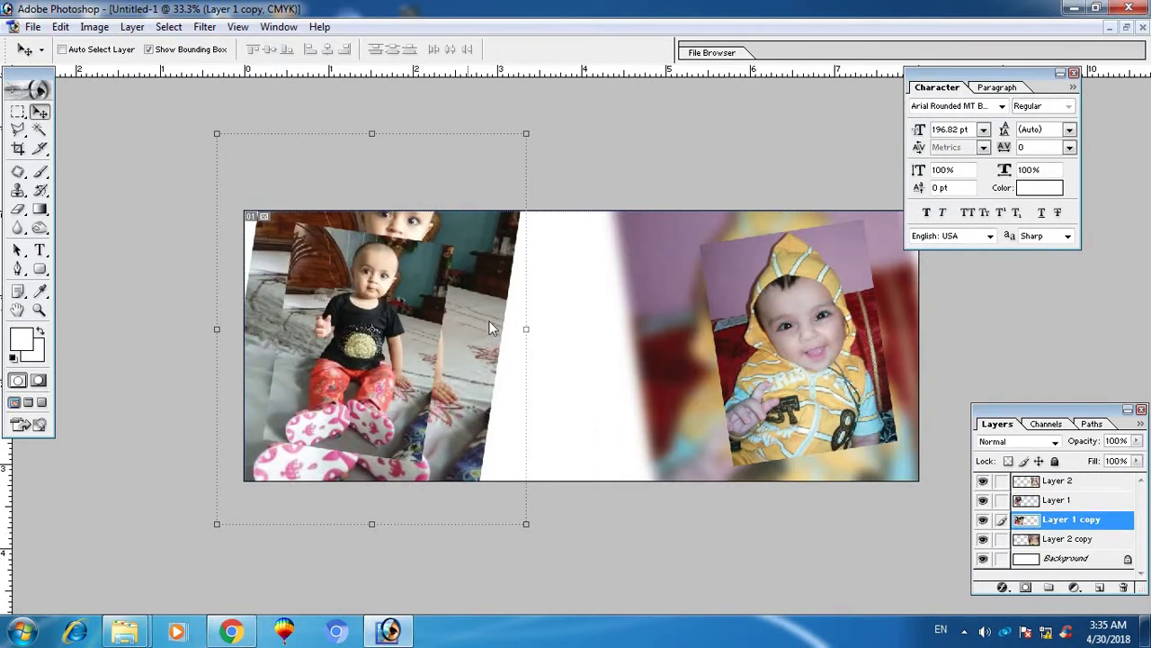
pyautogui.click(201, 27)
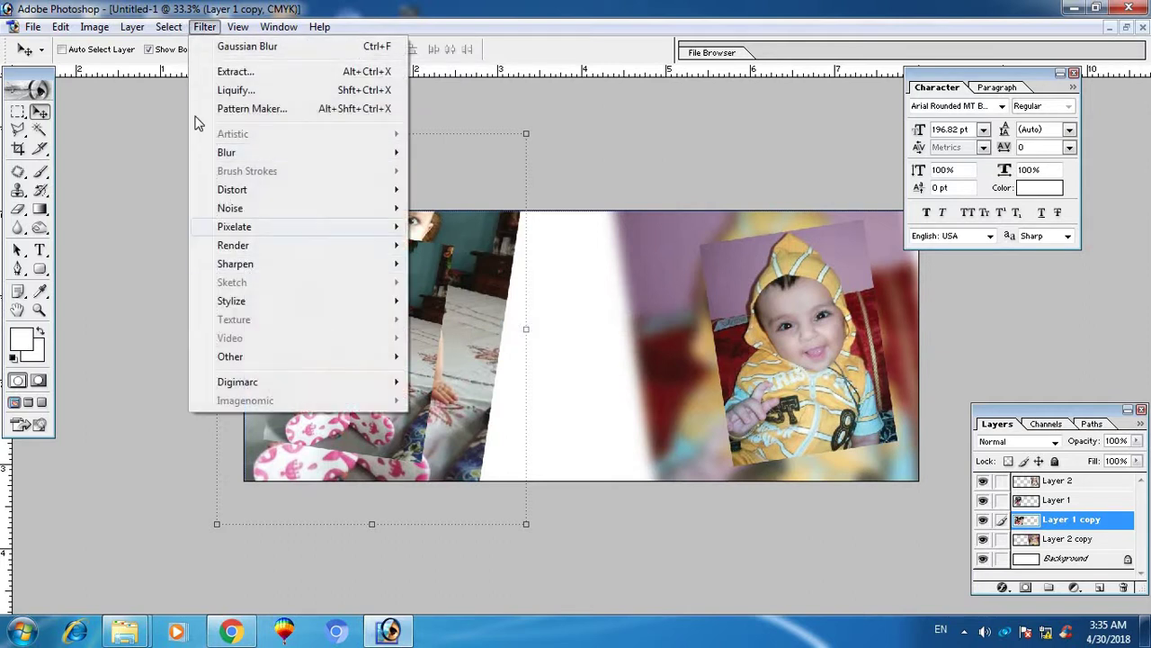
pyautogui.moveTo(227, 152)
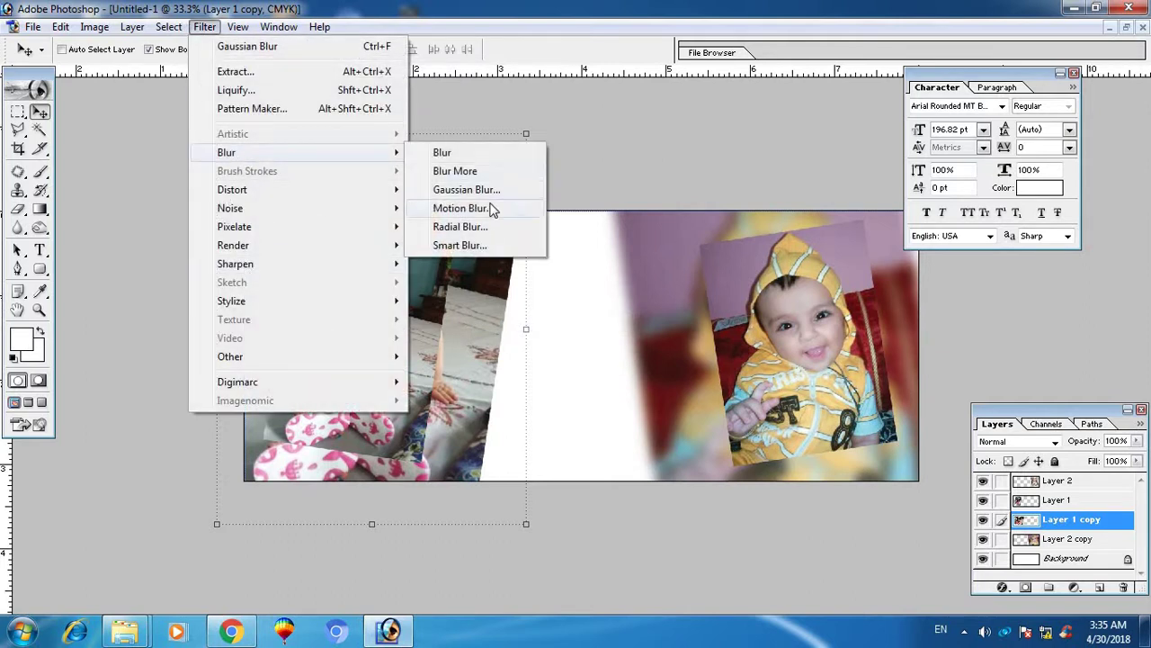
pyautogui.click(471, 190)
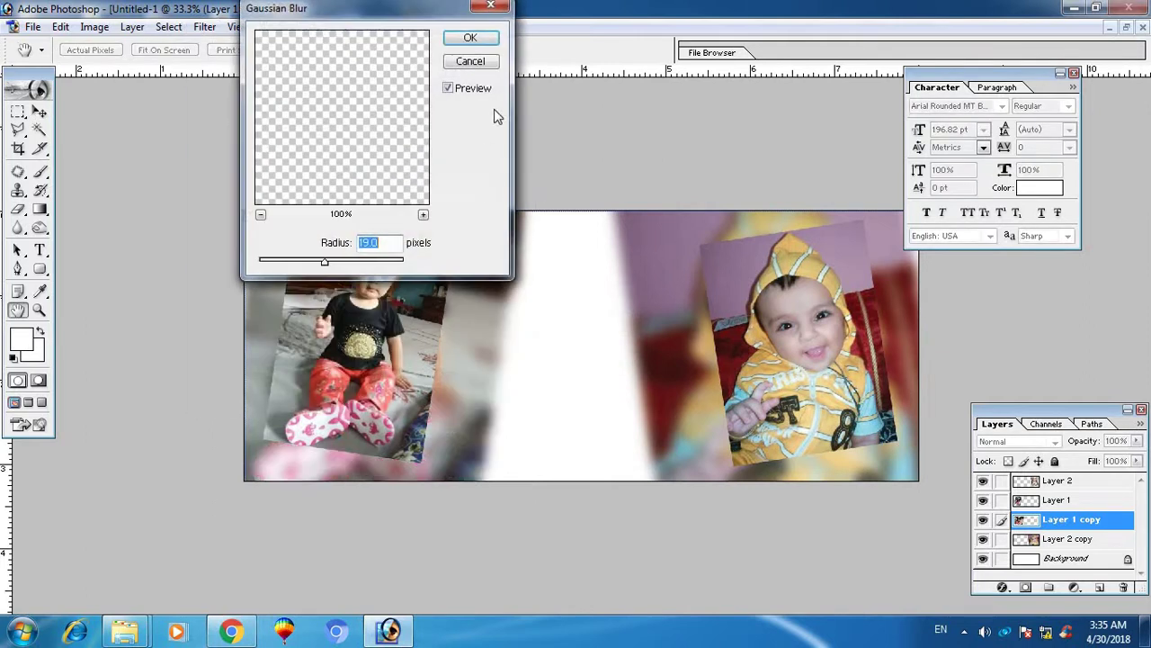
pyautogui.click(475, 39)
pyautogui.rightClick(422, 357)
pyautogui.click(445, 353)
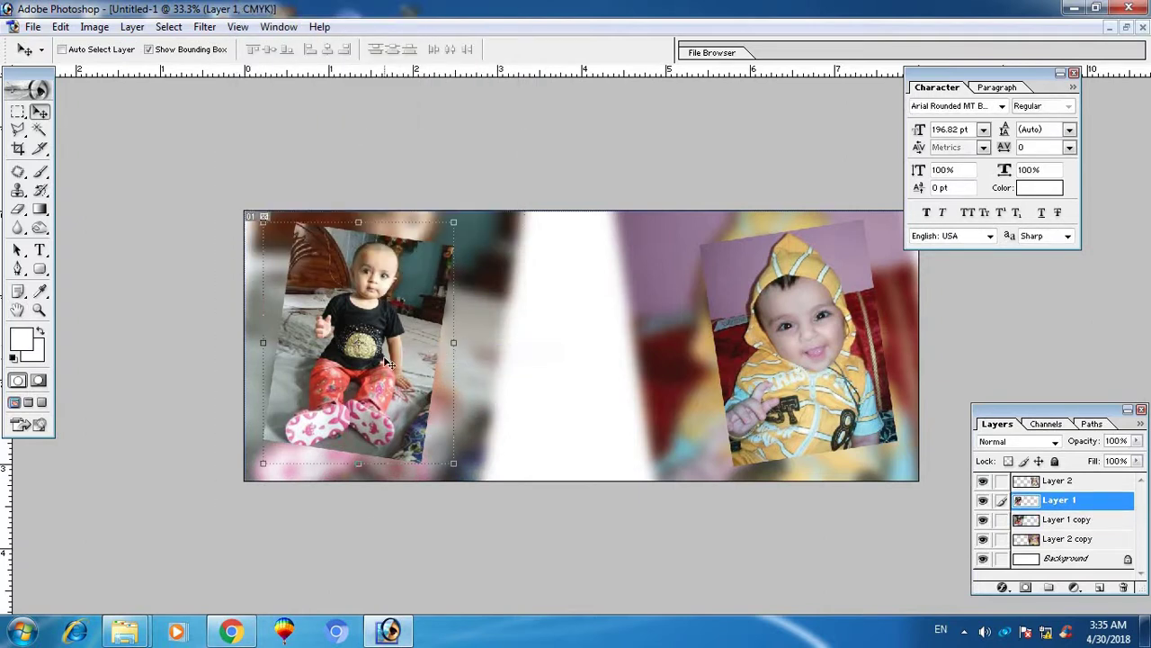
# Add Bevel and Emboss and a black stroke of about 18 px to Layer 1.
pyautogui.click(1003, 589)
pyautogui.click(990, 464)
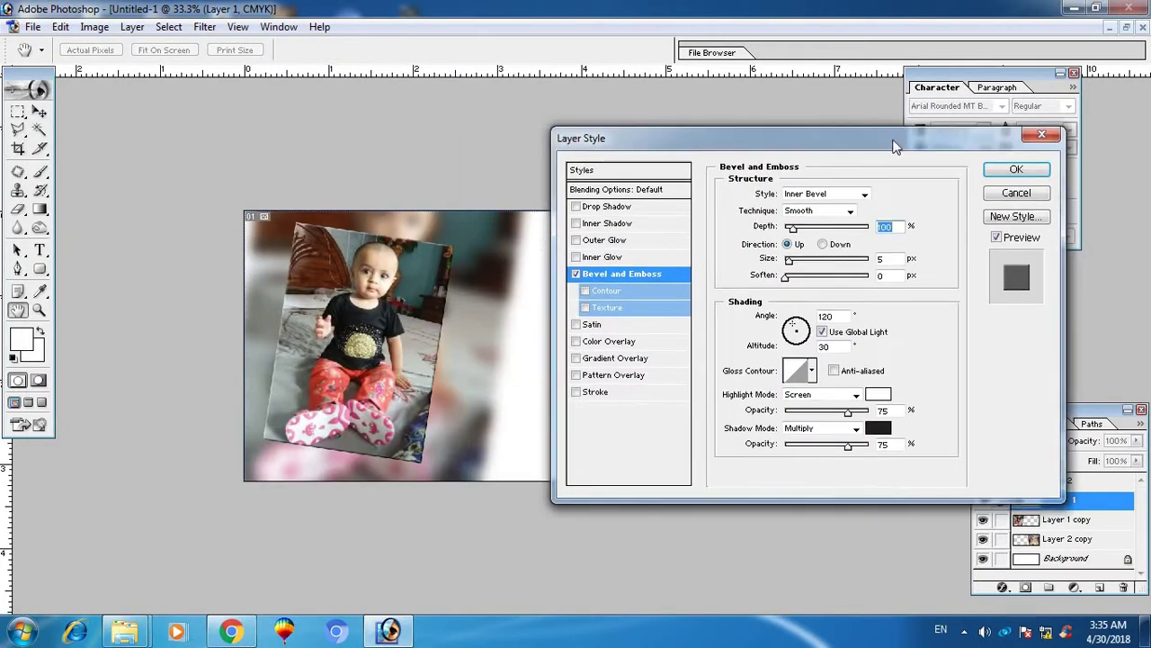
pyautogui.moveTo(801, 136); pyautogui.dragTo(784, 130)
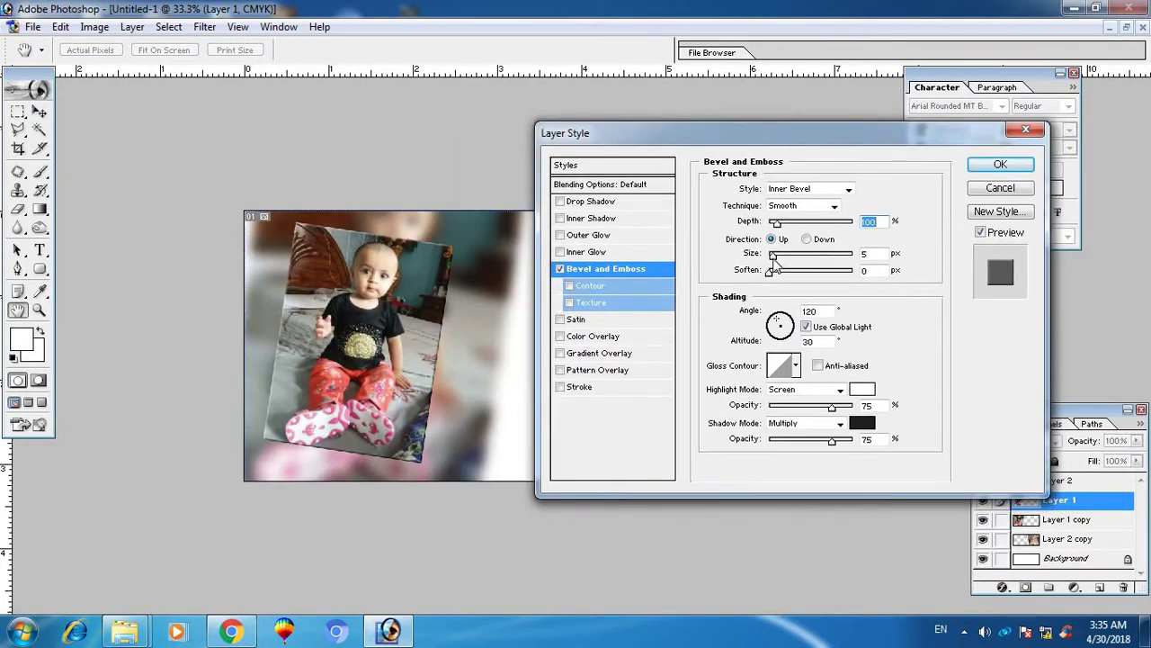
pyautogui.click(628, 388)
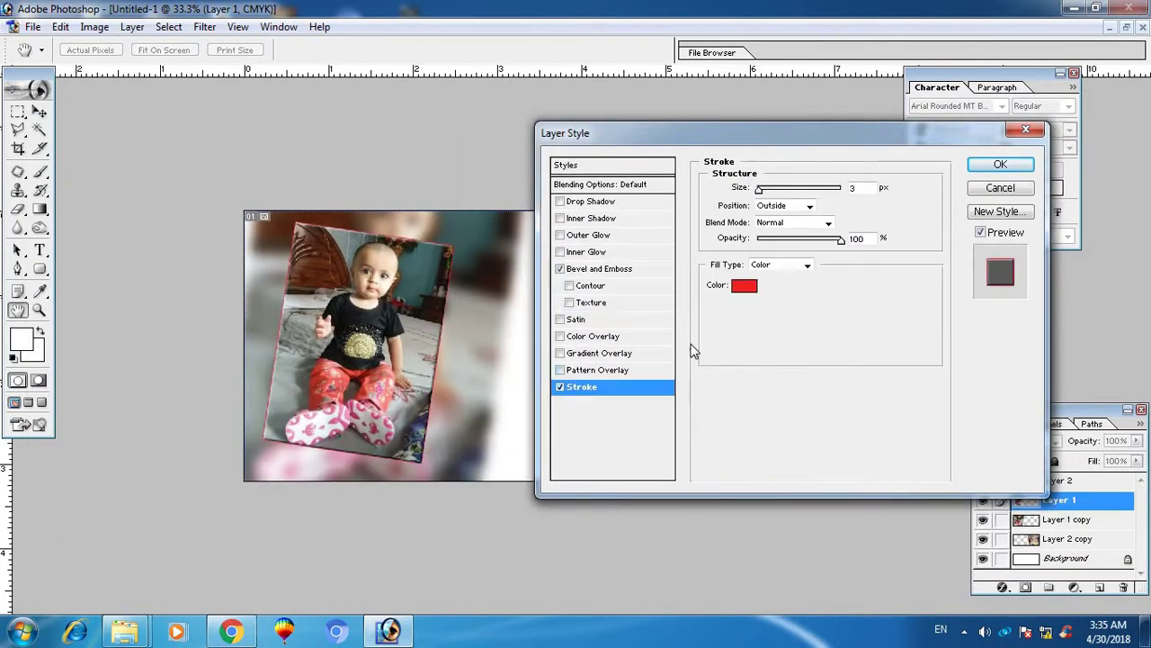
pyautogui.click(743, 286)
pyautogui.click(513, 409)
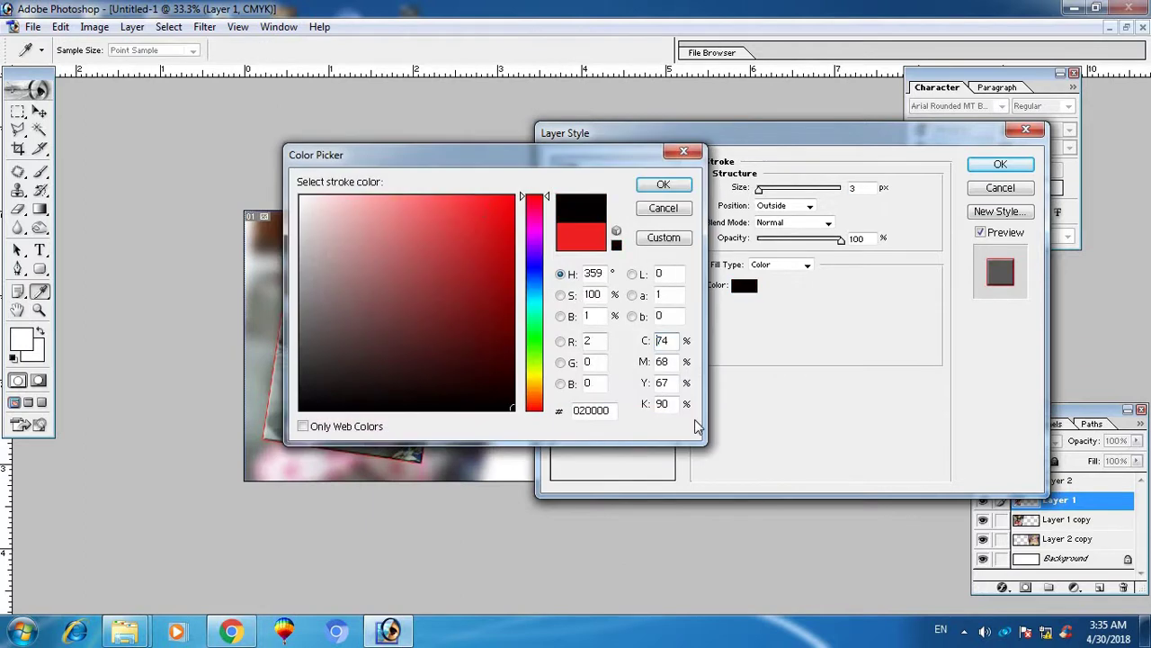
pyautogui.click(663, 184)
pyautogui.hotkey('ctrl', '+')
pyautogui.hotkey('ctrl', '+')
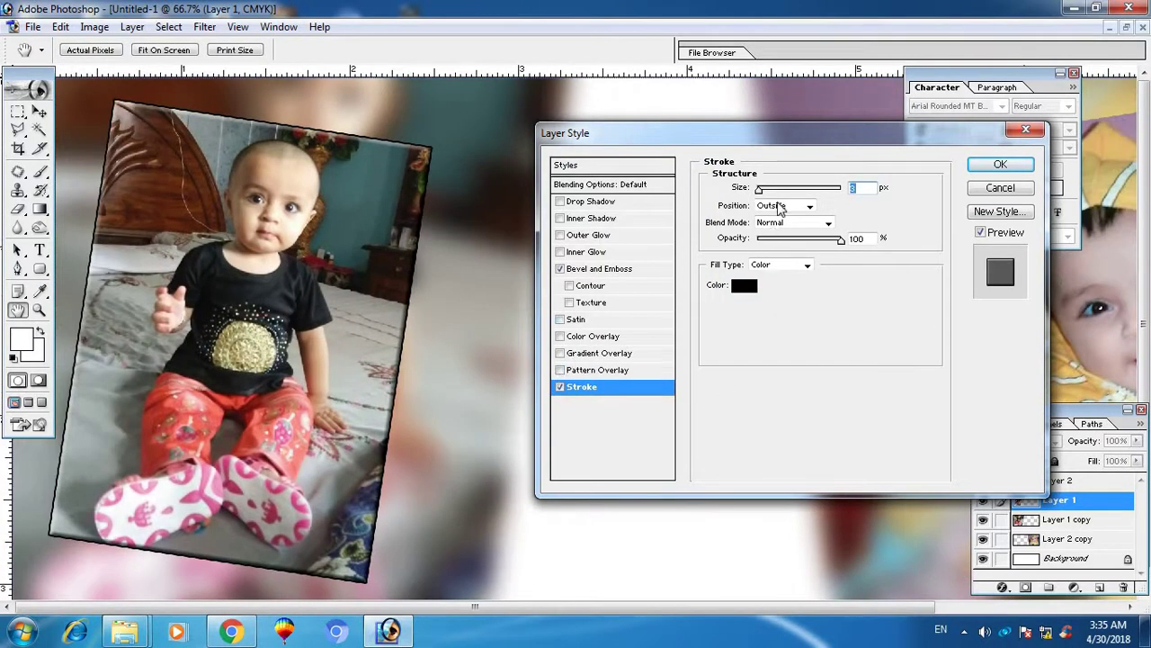
pyautogui.moveTo(760, 189)
pyautogui.mouseDown()
pyautogui.moveTo(769, 192)
pyautogui.moveTo(760, 189)
pyautogui.mouseUp()
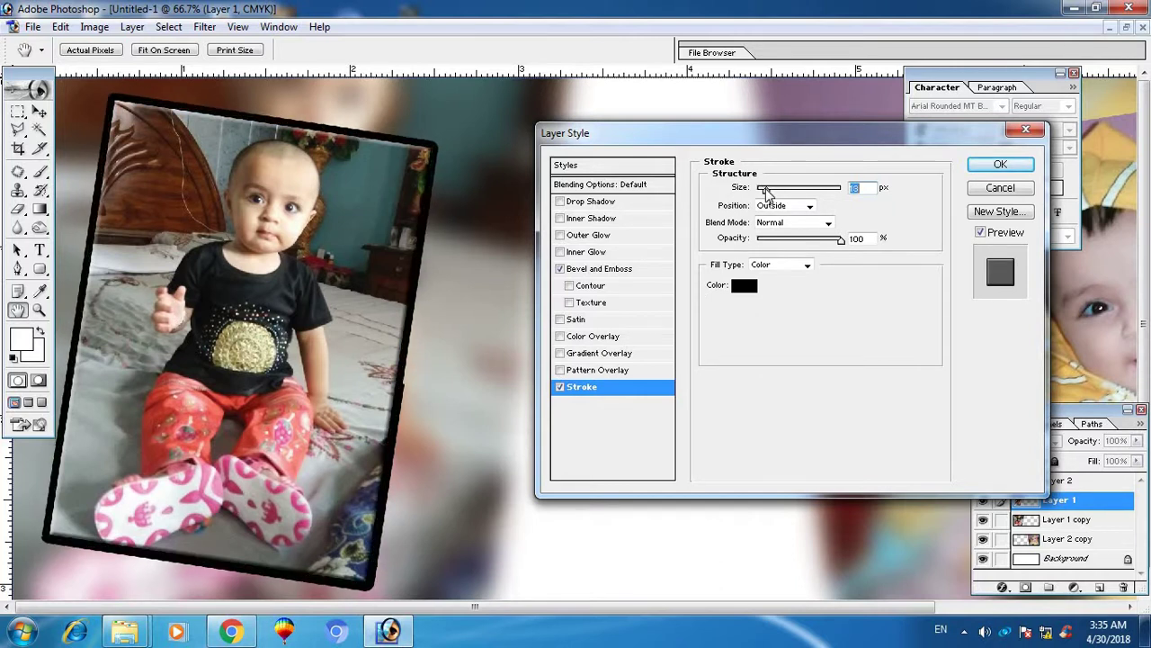
# Add a drop shadow with opacity 100, distance 31 and spread 12.
pyautogui.click(601, 203)
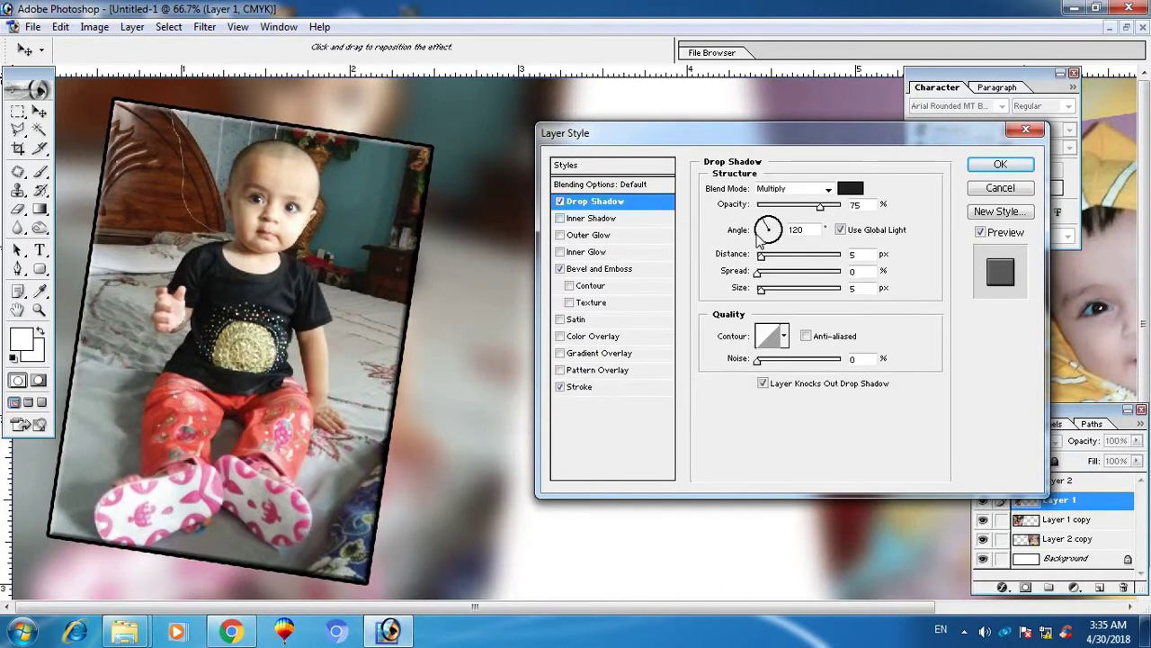
pyautogui.moveTo(822, 206); pyautogui.dragTo(843, 206)
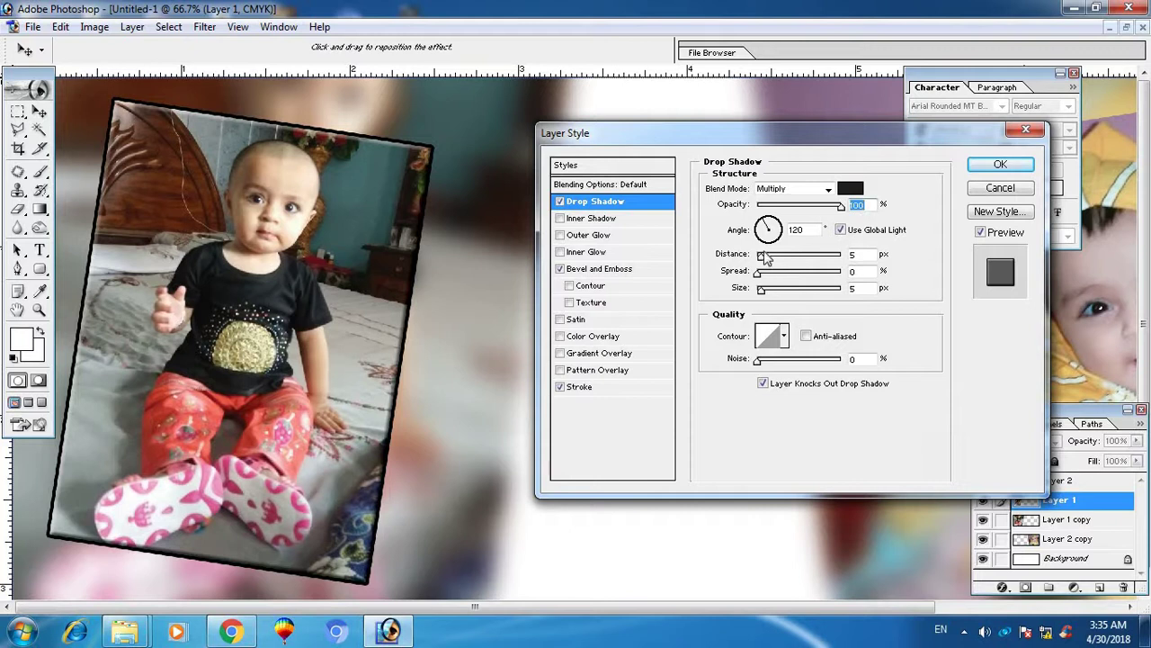
pyautogui.moveTo(762, 255)
pyautogui.mouseDown()
pyautogui.moveTo(782, 256)
pyautogui.moveTo(768, 302)
pyautogui.mouseUp()
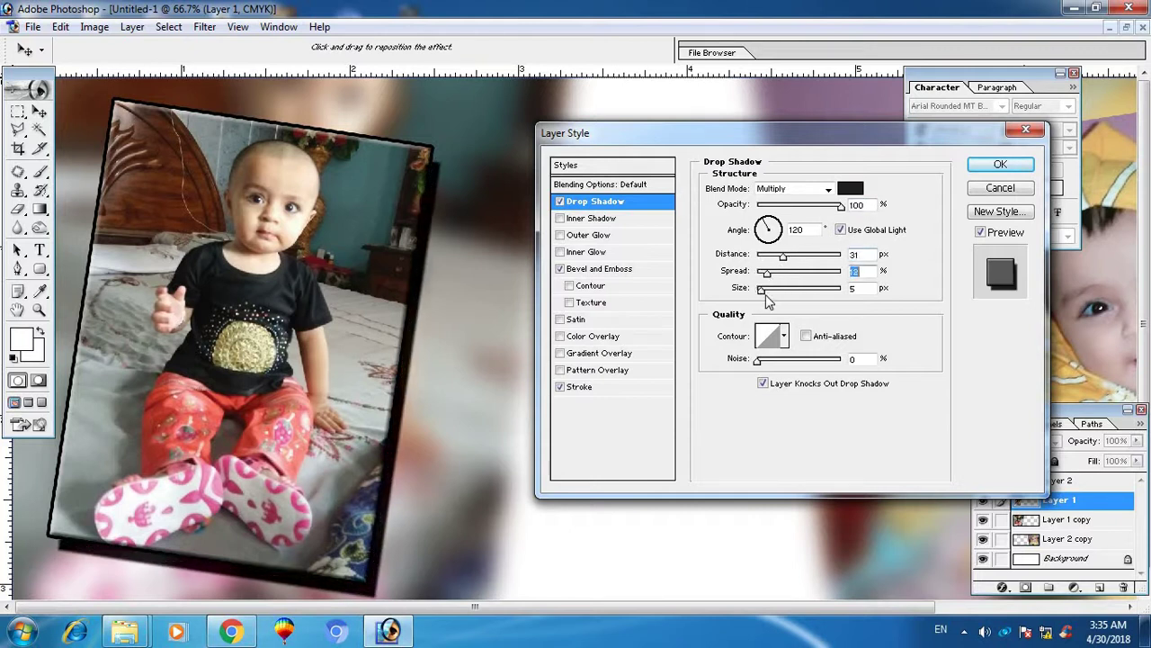
pyautogui.click(771, 291)
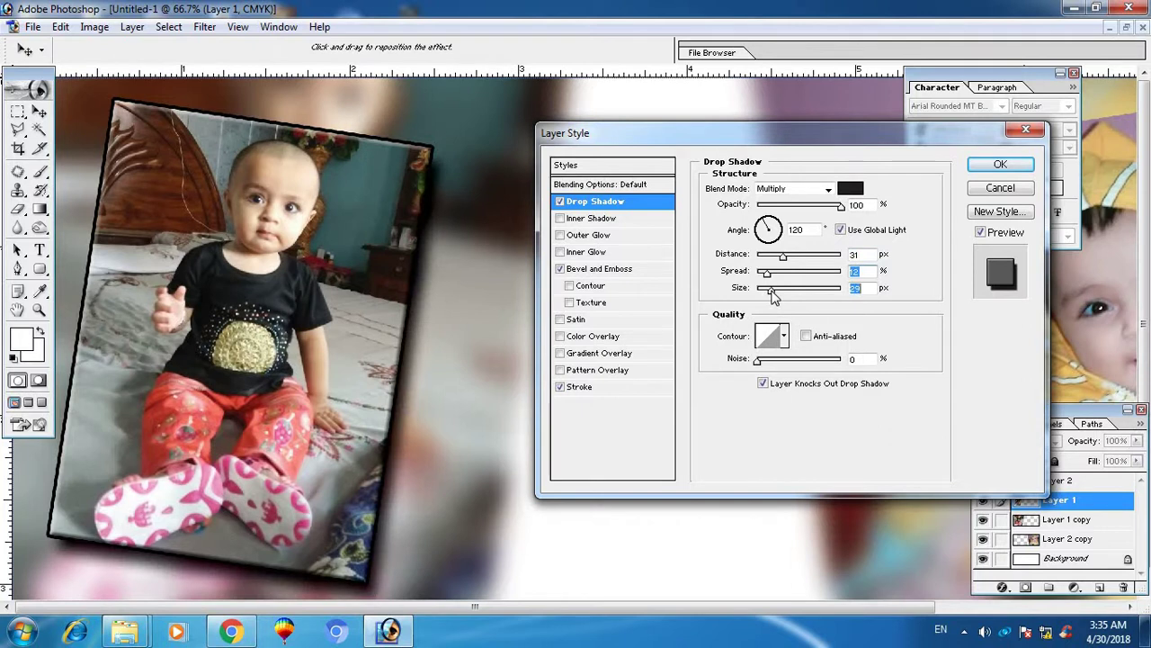
pyautogui.click(989, 166)
pyautogui.hotkey('ctrl', '-')
pyautogui.hotkey('ctrl', '-')
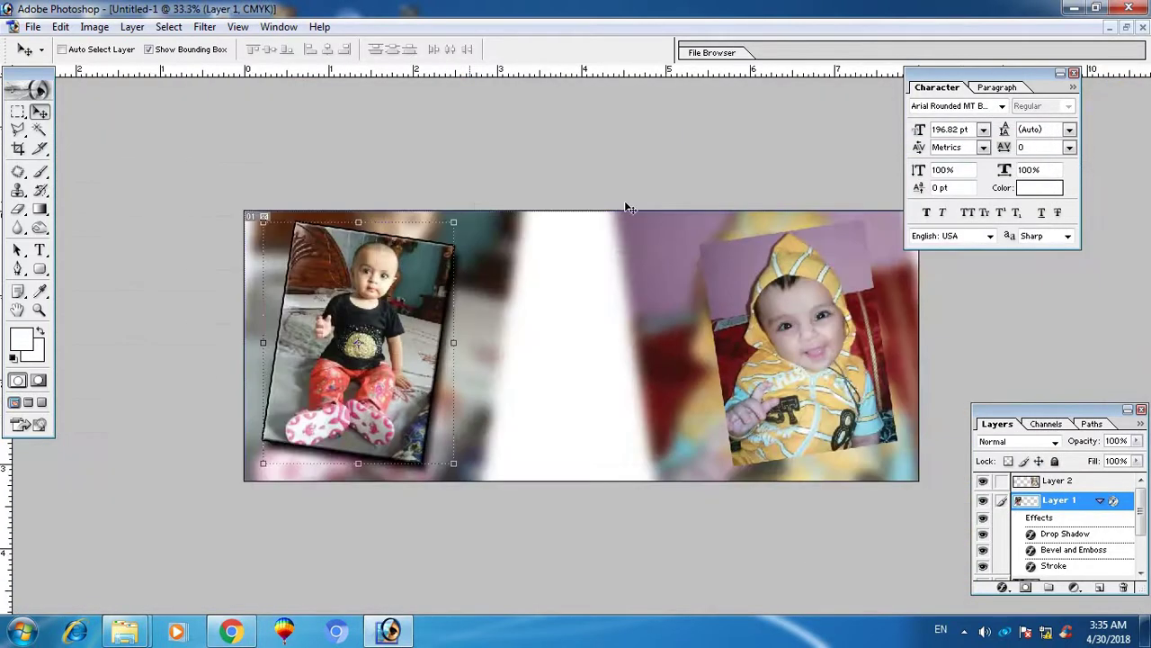
# Copy the layer style from the left photo's Layer 1.
pyautogui.rightClick(779, 340)
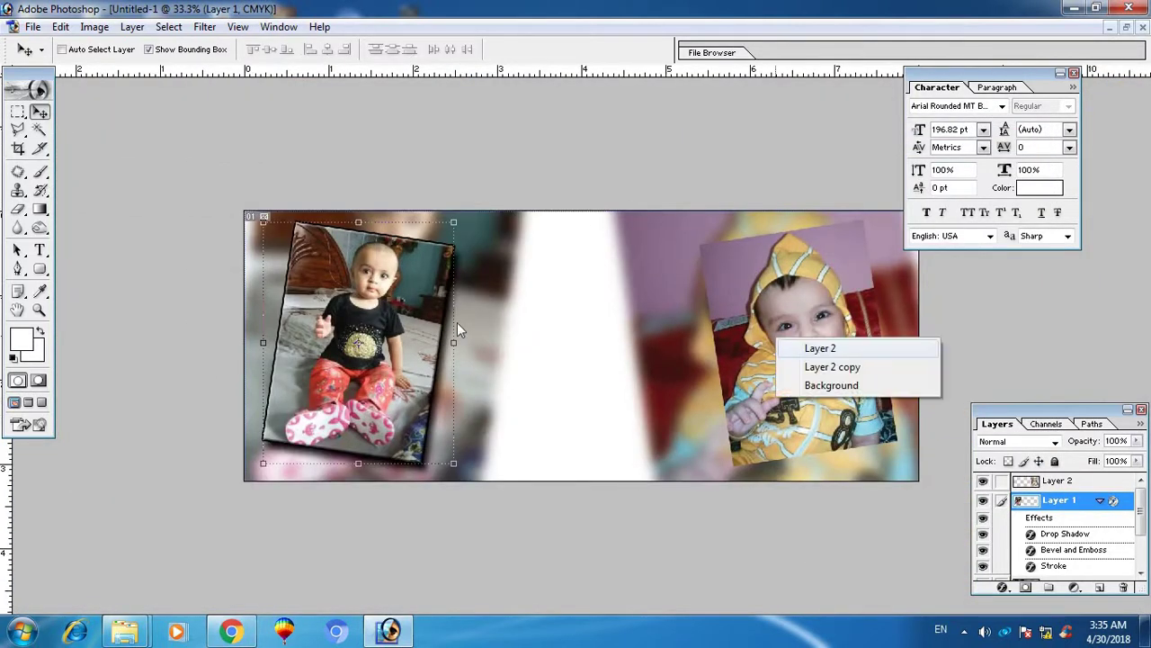
pyautogui.click(457, 329)
pyautogui.rightClick(405, 350)
pyautogui.click(410, 350)
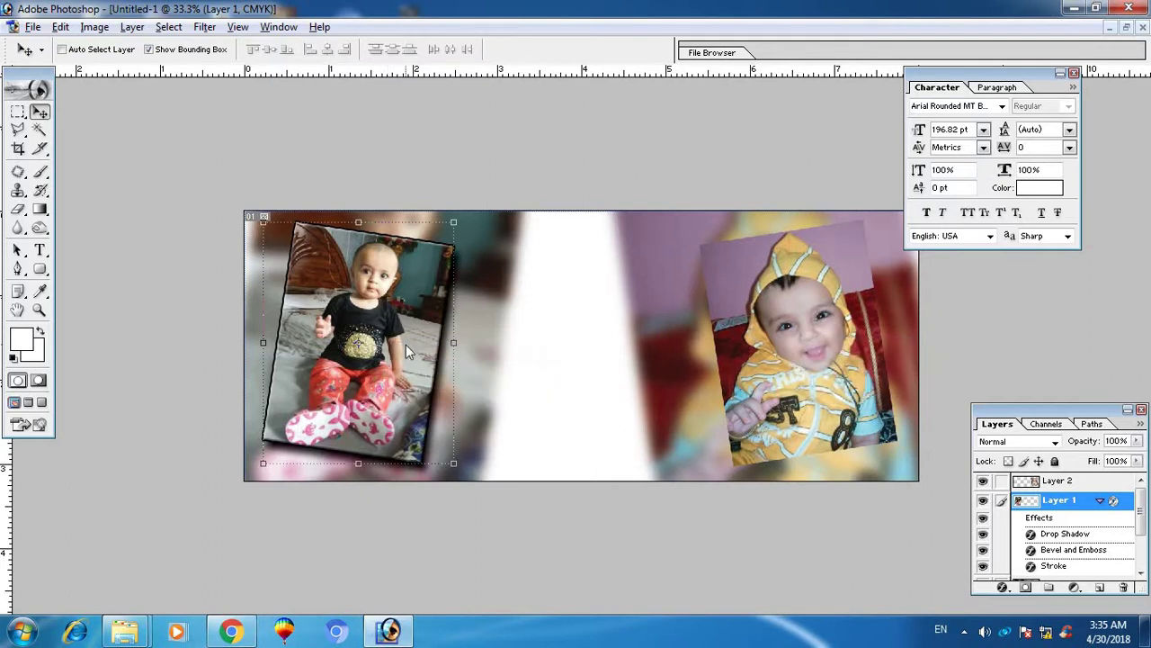
pyautogui.hotkey('alt', 'l')
pyautogui.press('y')
pyautogui.click(406, 343)
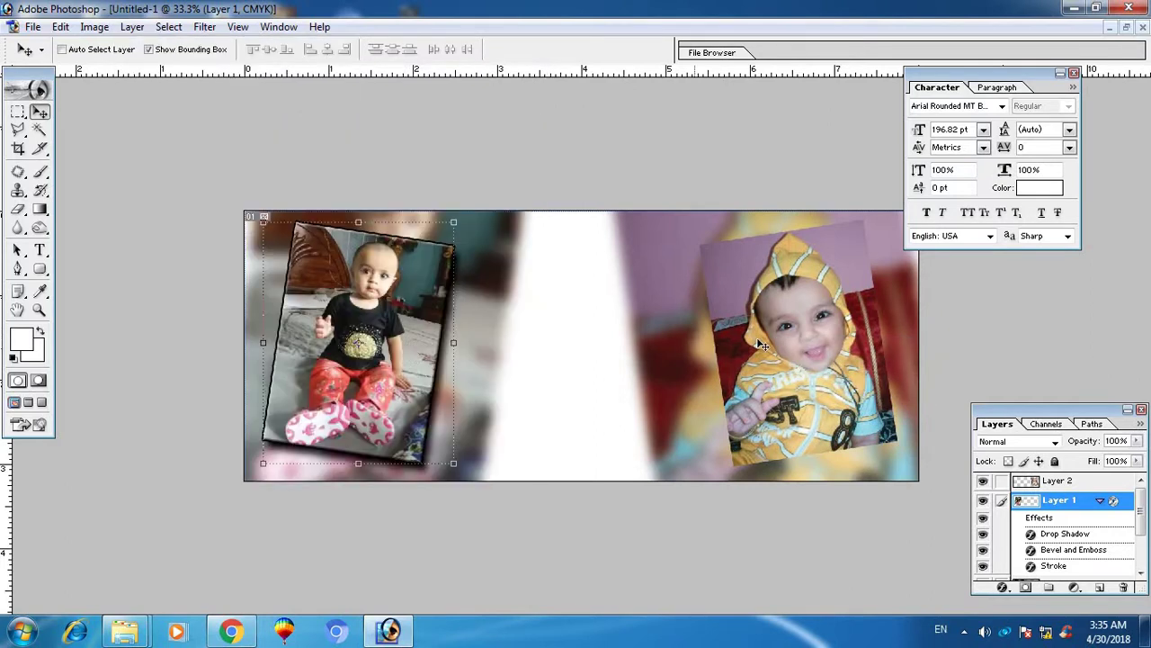
# Paste the copied layer style onto the right photo's Layer 2.
pyautogui.click(810, 353)
pyautogui.hotkey('alt', 'l')
pyautogui.press('y')
pyautogui.press('p')
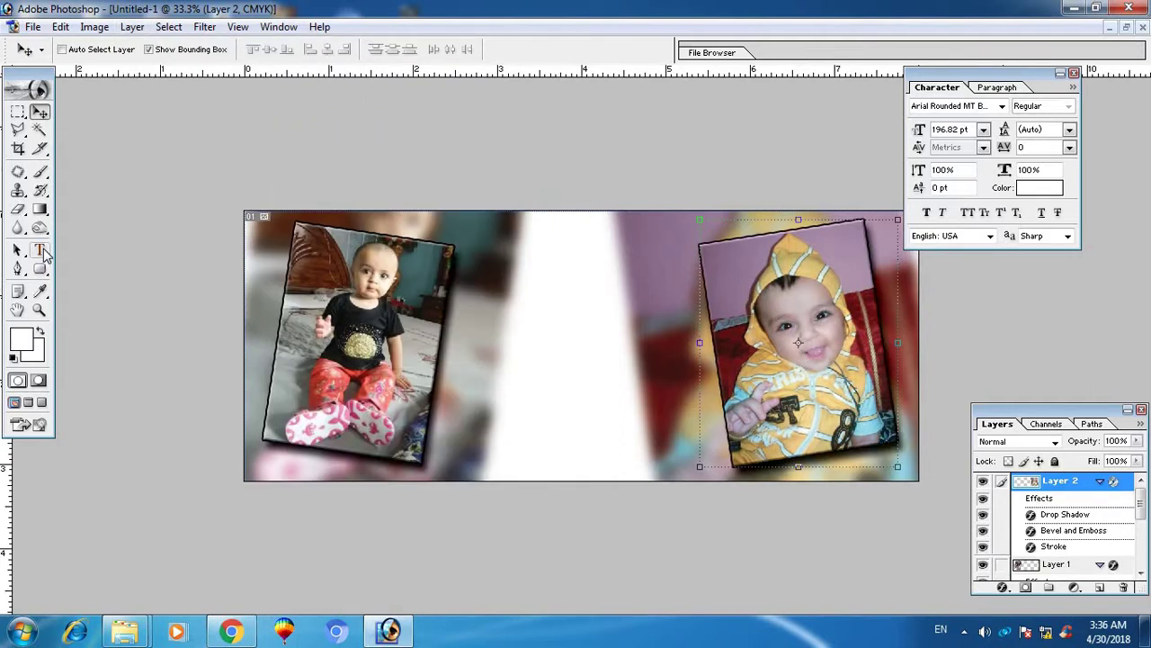
pyautogui.click(40, 250)
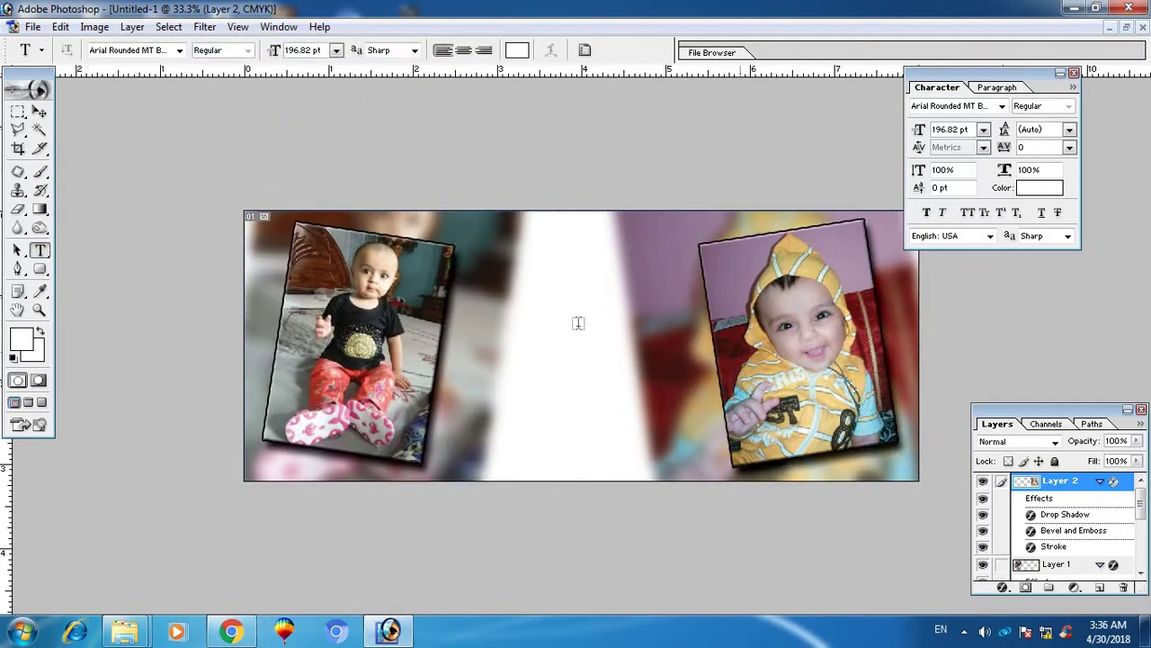
# Type 'Saad' near the canvas centre, then shrink and tilt it counter-clockwise.
pyautogui.click(501, 321)
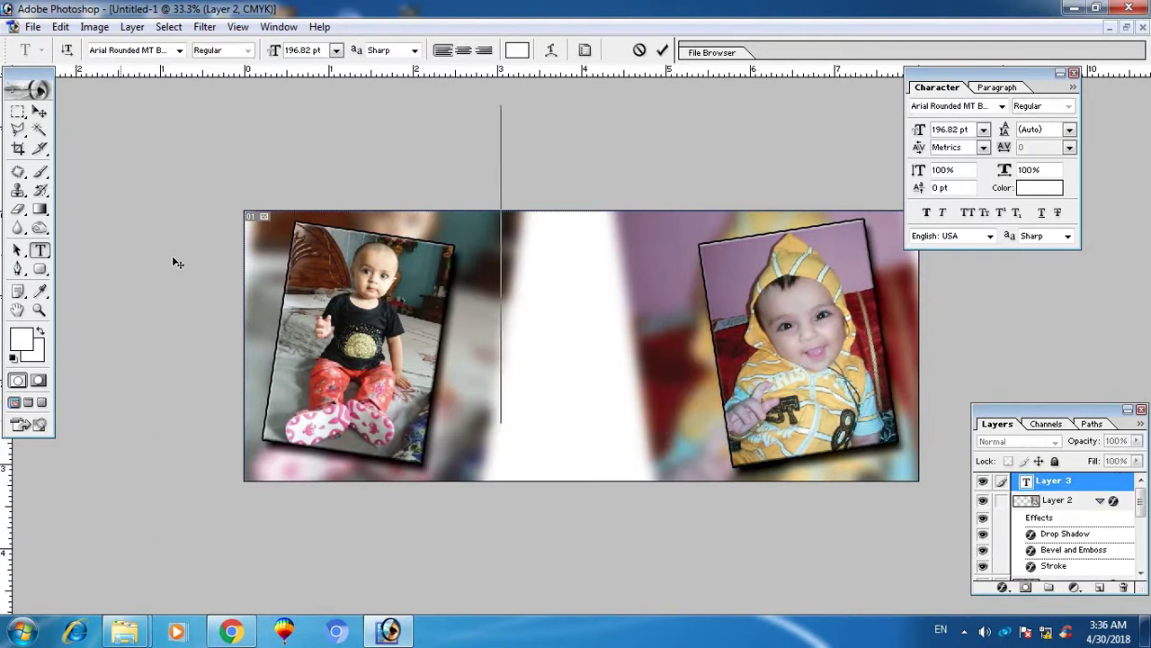
pyautogui.write('ba')
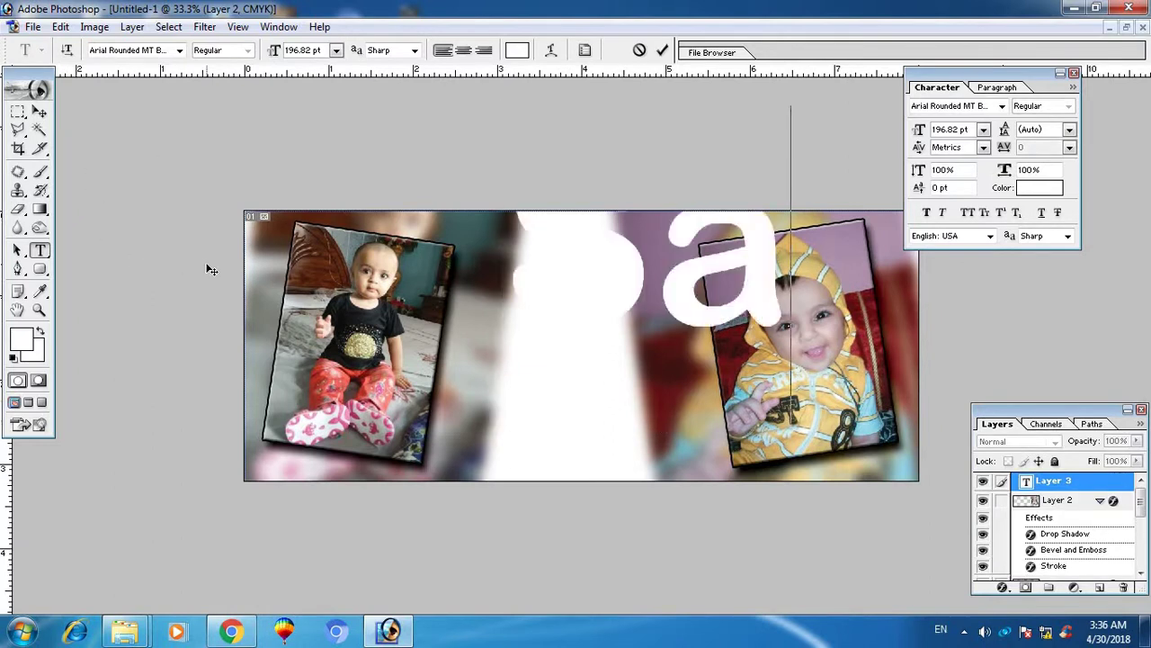
pyautogui.write('a')
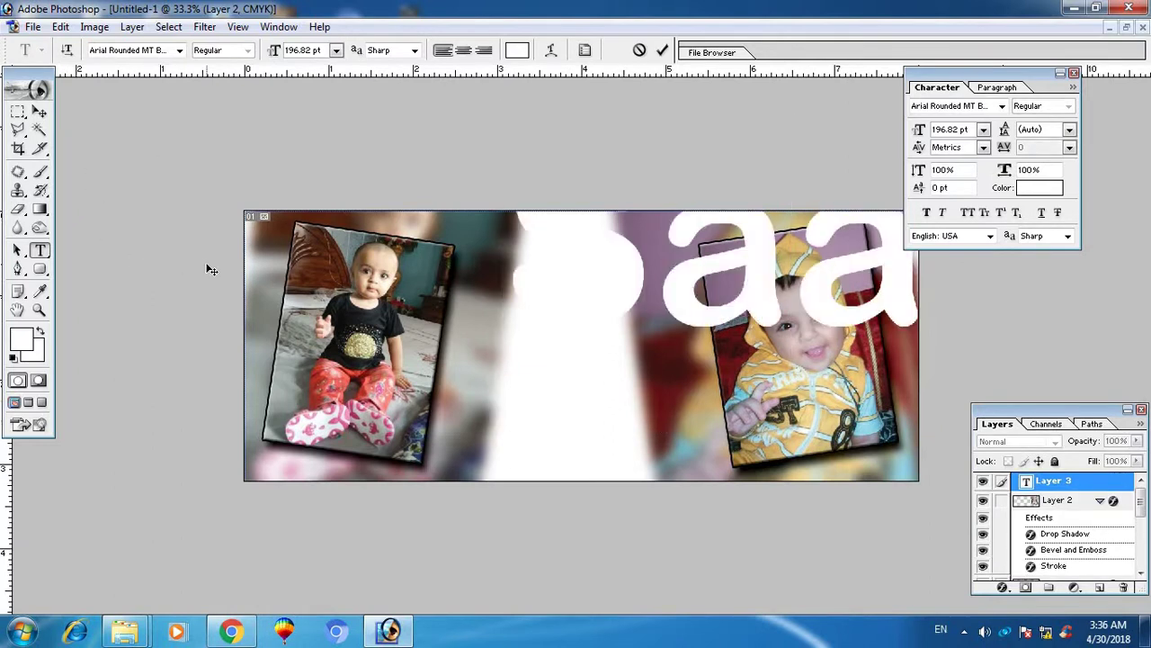
pyautogui.click(40, 109)
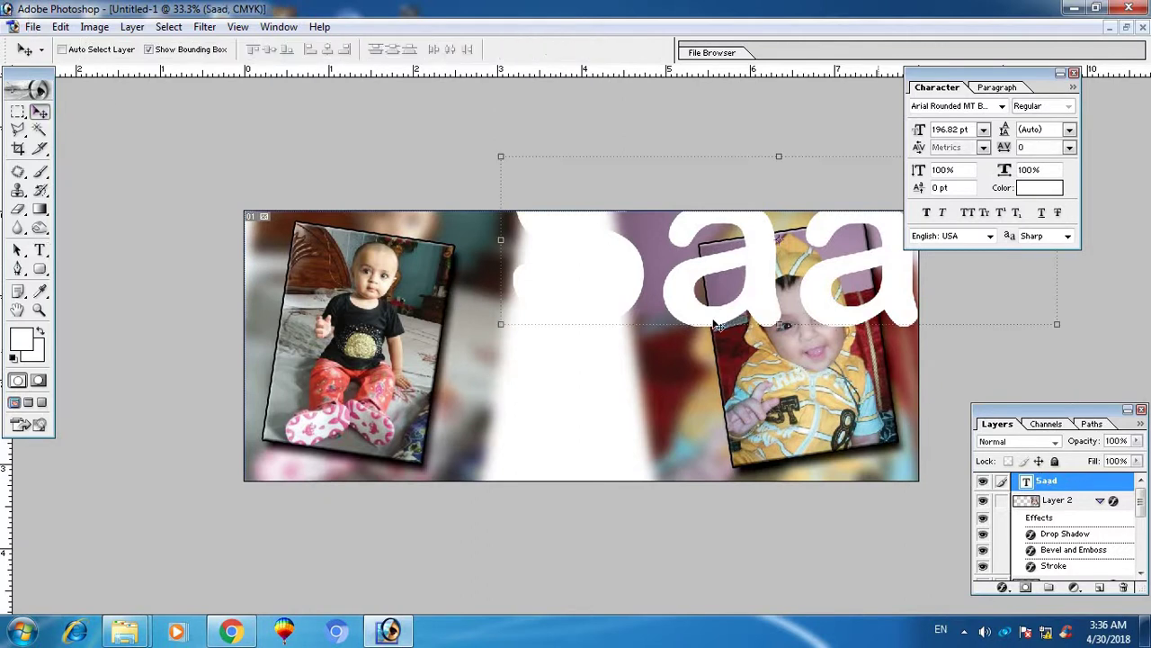
pyautogui.moveTo(509, 338); pyautogui.dragTo(459, 302)
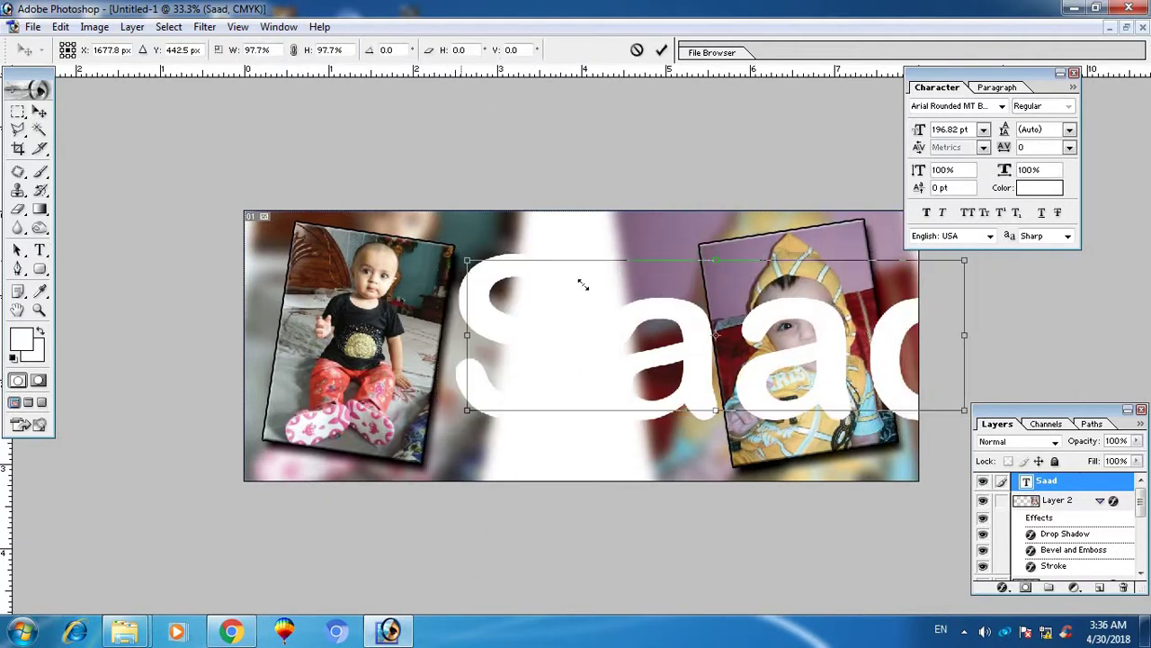
pyautogui.moveTo(436, 251)
pyautogui.mouseDown()
pyautogui.moveTo(493, 308)
pyautogui.moveTo(534, 318)
pyautogui.mouseUp()
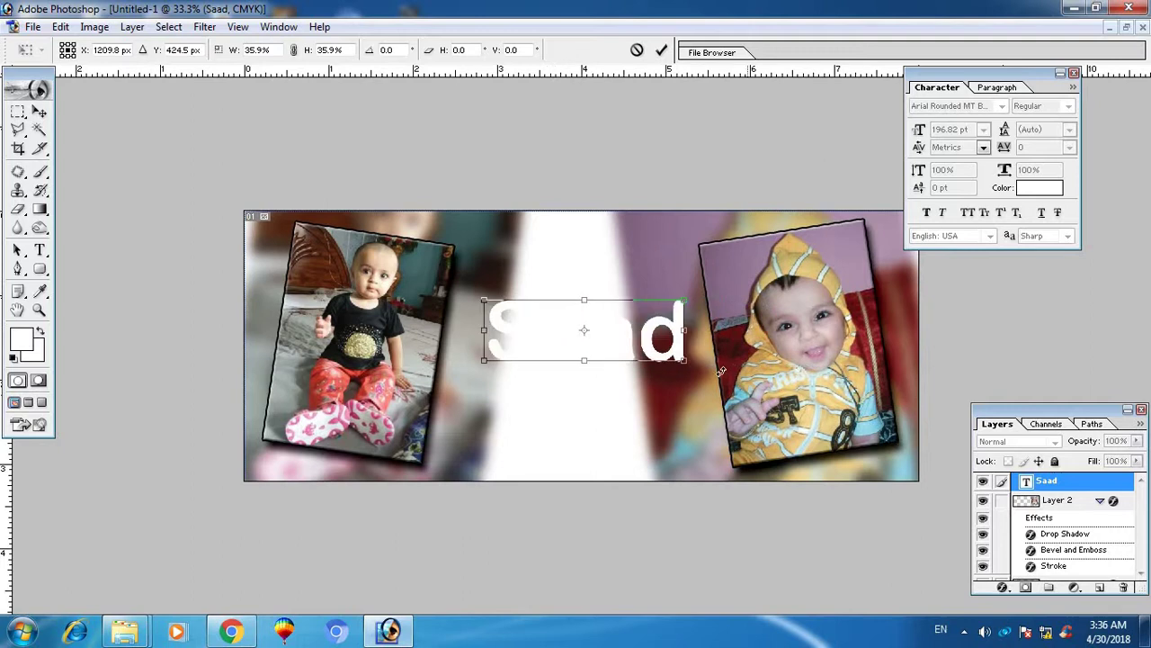
pyautogui.moveTo(699, 373); pyautogui.dragTo(670, 337)
pyautogui.press('Return')
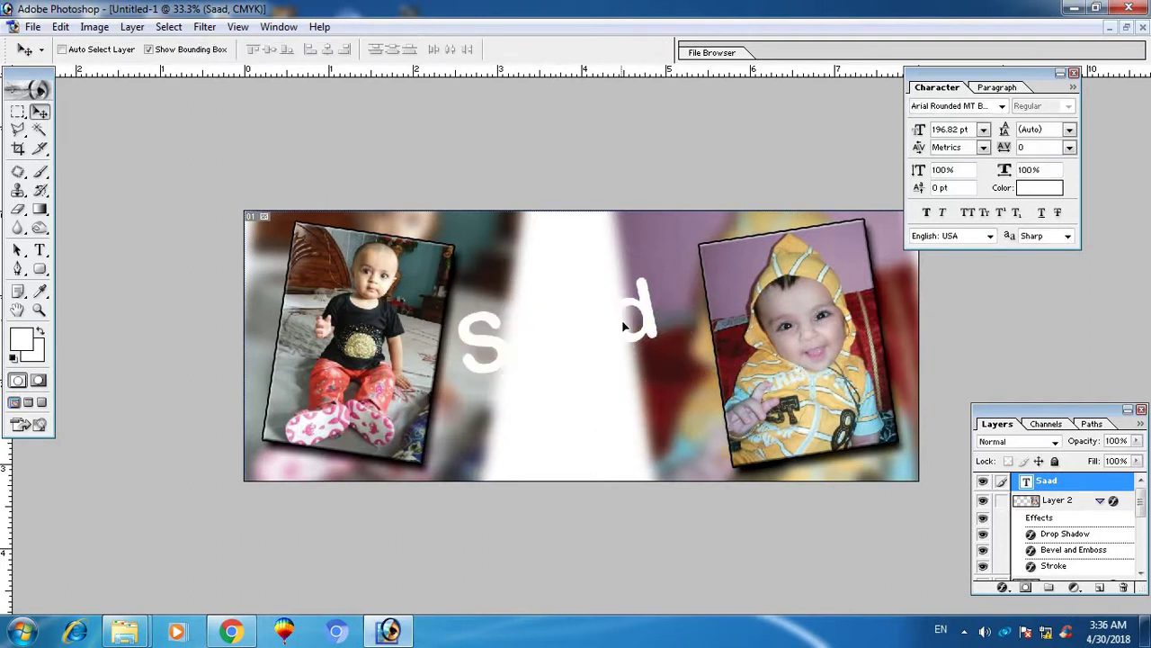
# Extend the text to 'Saad & Sadia' on three lines, tilt it, and change its alignment.
pyautogui.click(38, 250)
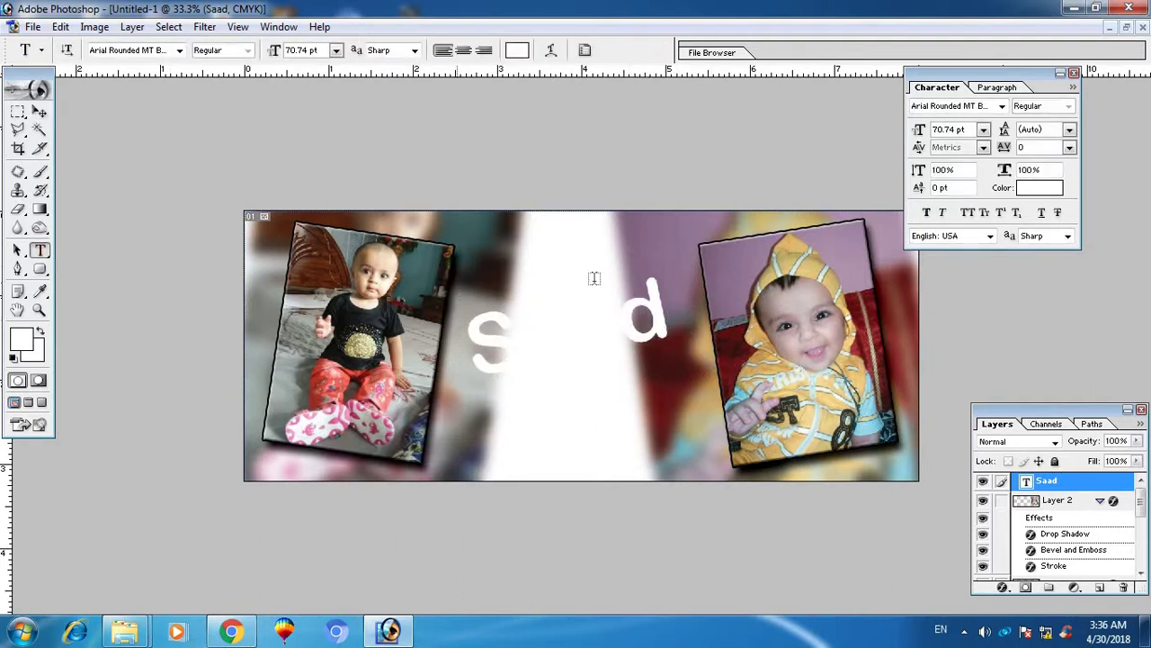
pyautogui.click(670, 315)
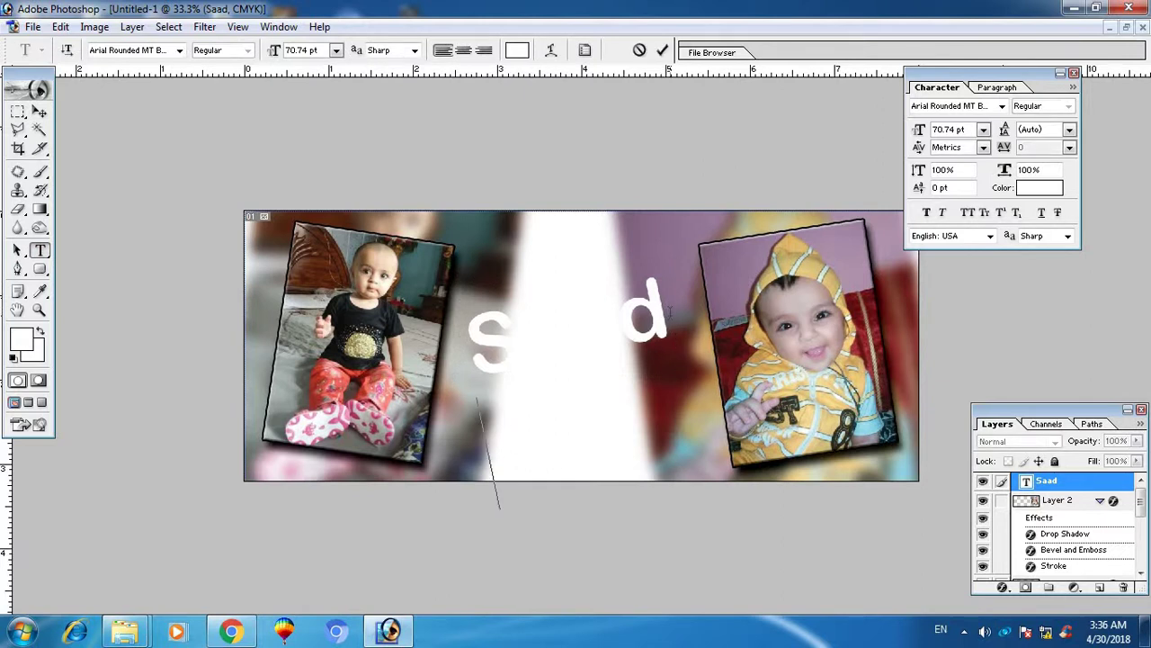
pyautogui.press('Right')
pyautogui.press('Down')
pyautogui.press('Right')
pyautogui.press('Right')
pyautogui.press('Right')
pyautogui.press('Right')
pyautogui.click(40, 111)
pyautogui.moveTo(738, 272); pyautogui.dragTo(629, 288)
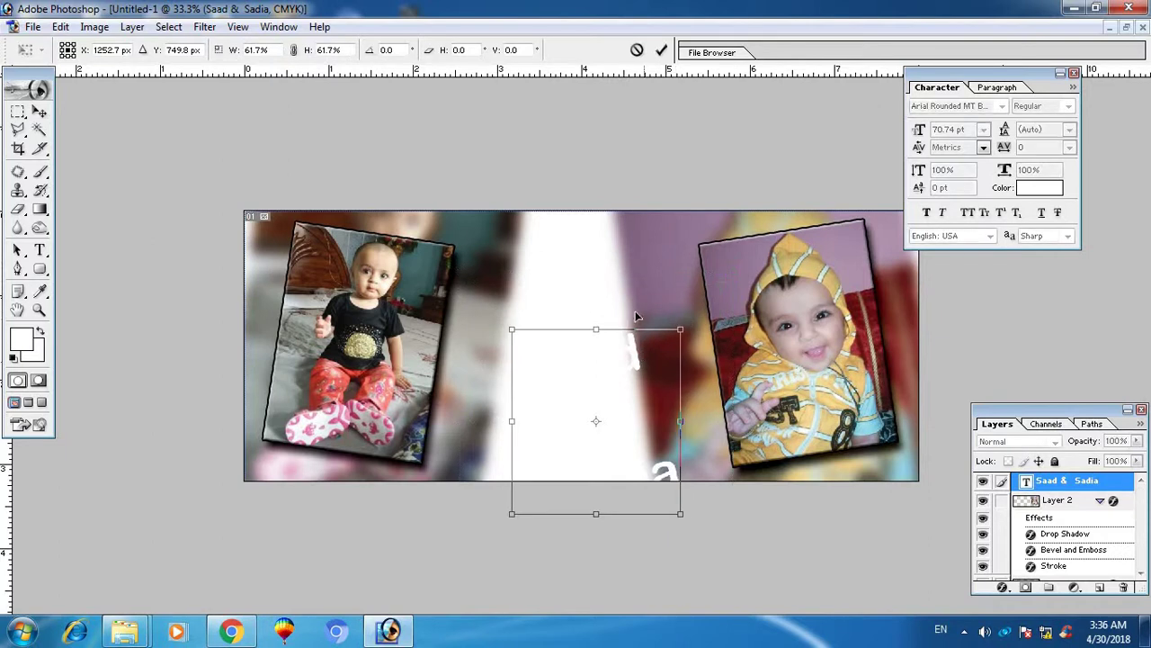
pyautogui.press('Return')
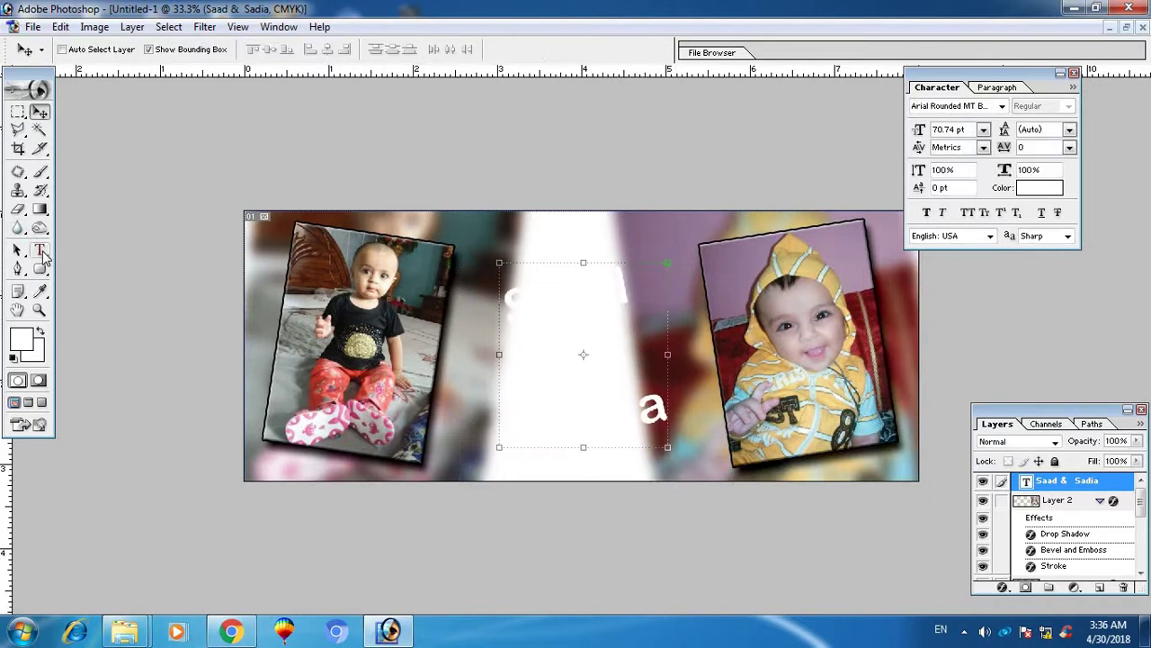
pyautogui.click(40, 249)
pyautogui.click(442, 51)
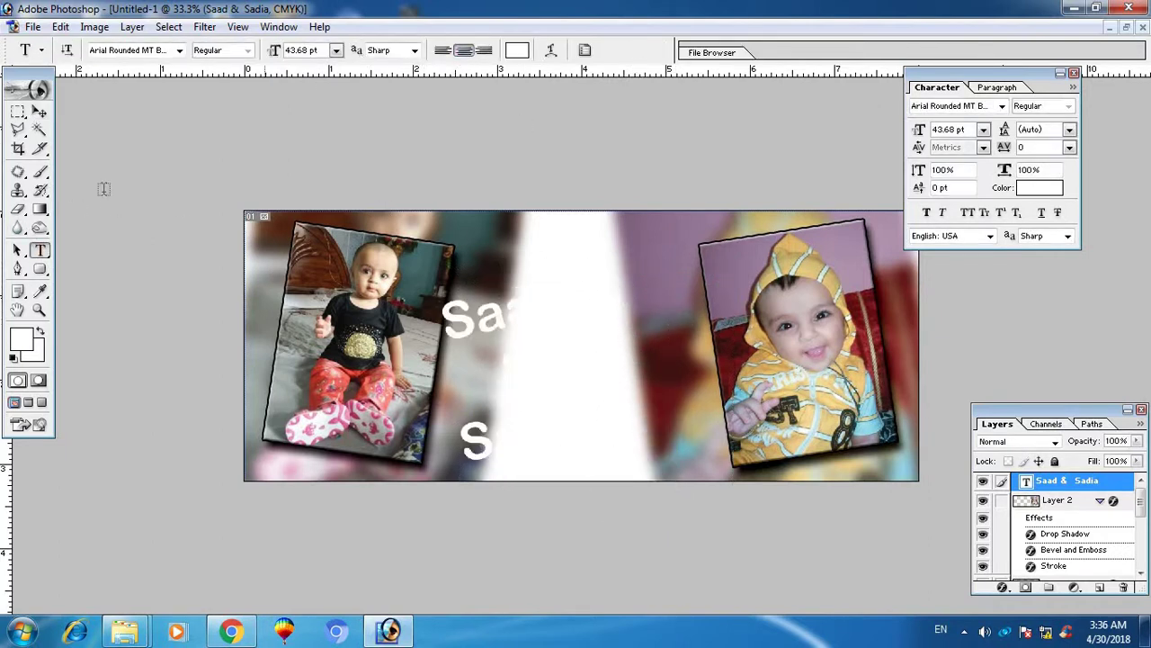
pyautogui.click(40, 111)
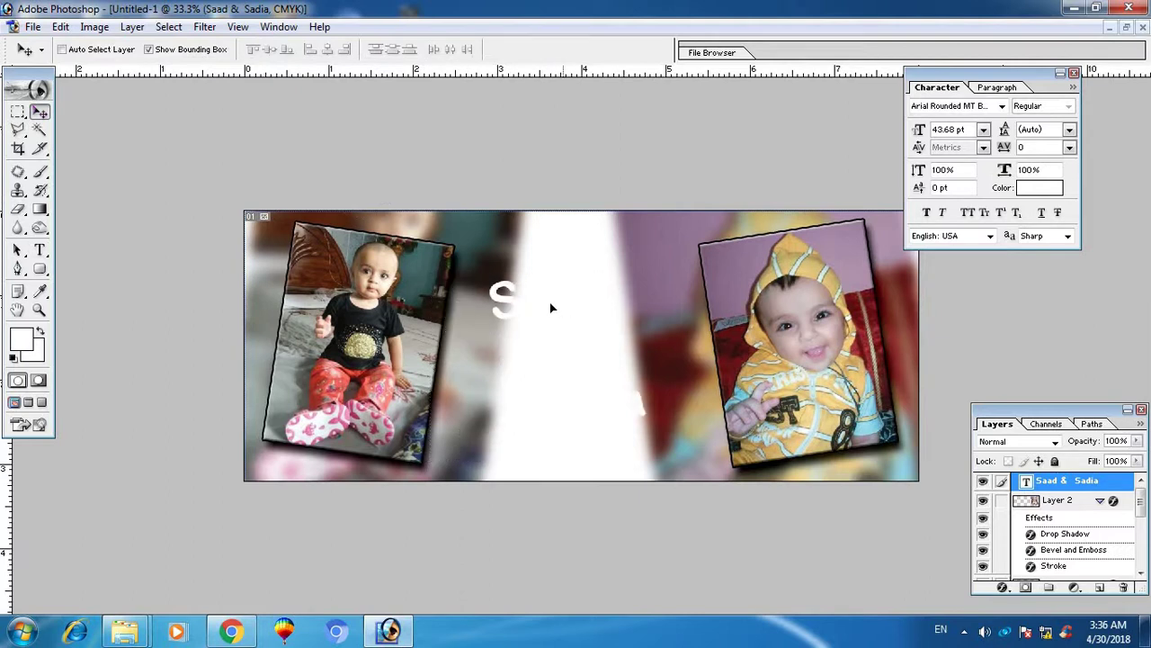
# Nudge the title toward centre and give it a 3 px yellow stroke (Y 100).
pyautogui.moveTo(553, 311); pyautogui.dragTo(576, 313)
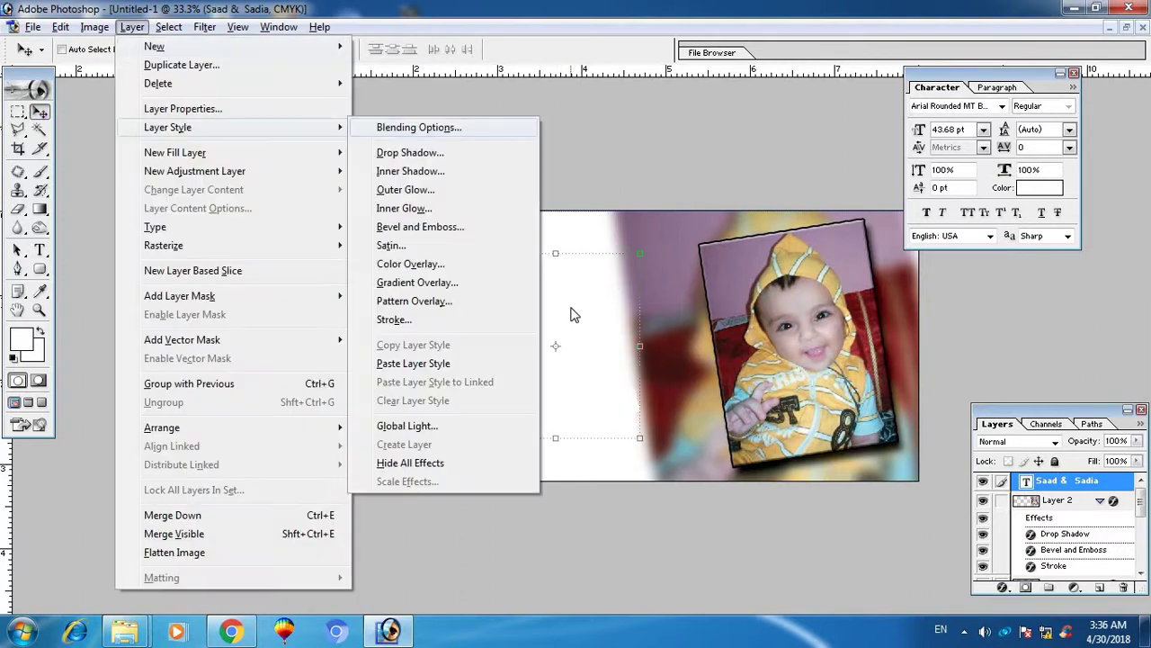
pyautogui.moveTo(786, 139); pyautogui.dragTo(222, 96)
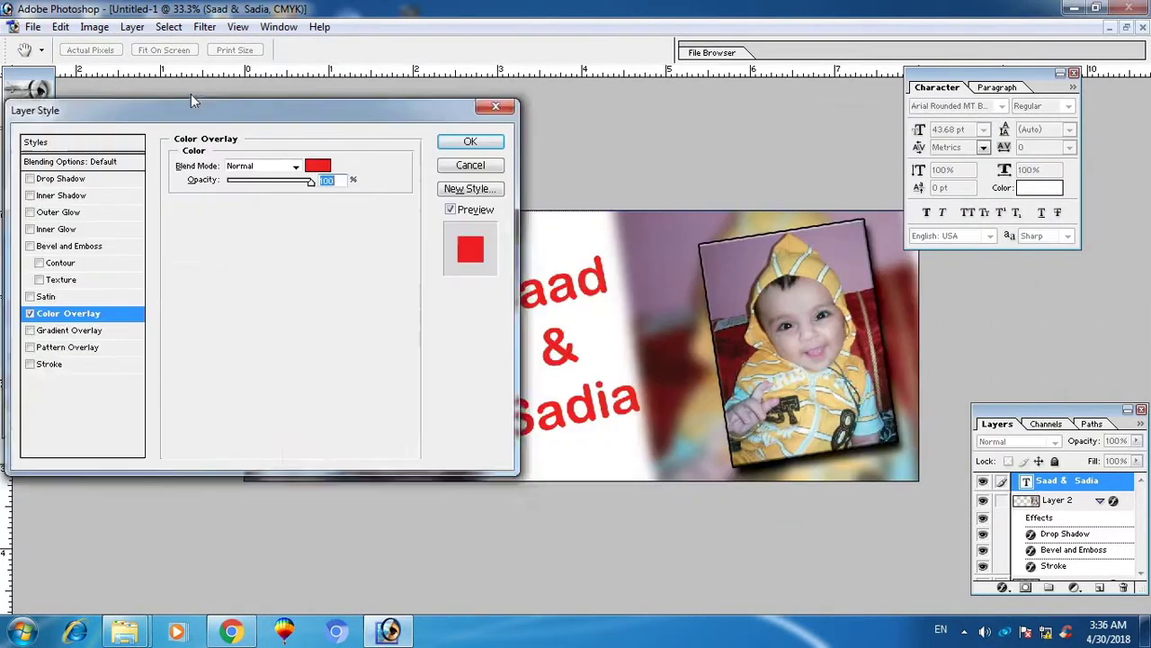
pyautogui.click(36, 344)
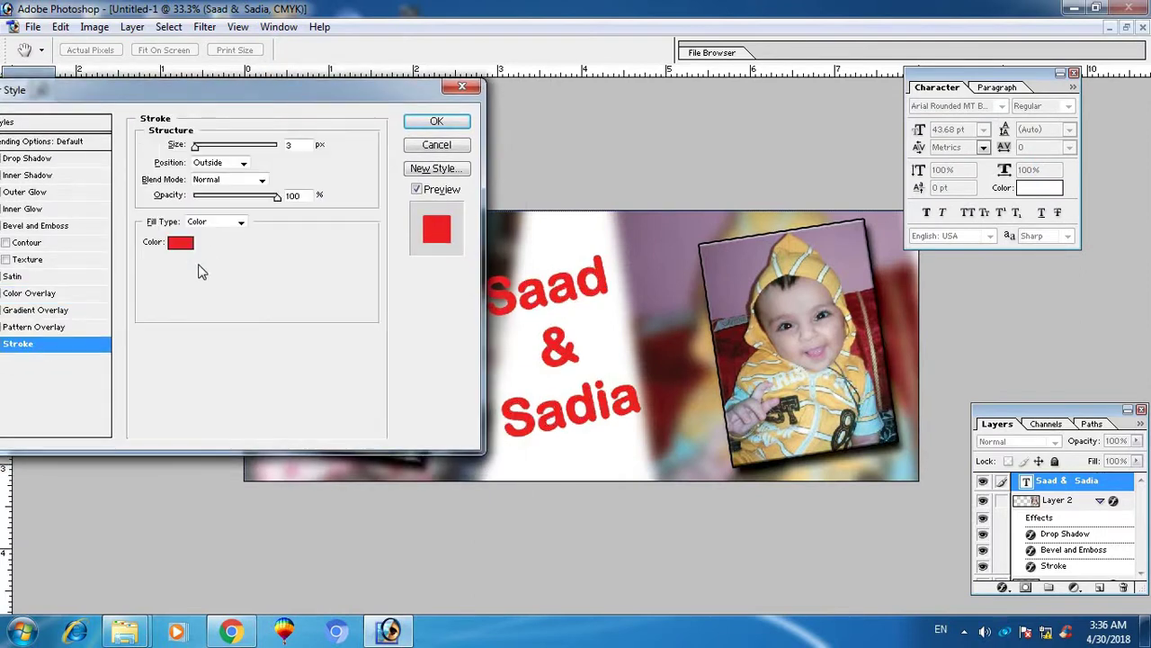
pyautogui.click(180, 243)
pyautogui.click(301, 197)
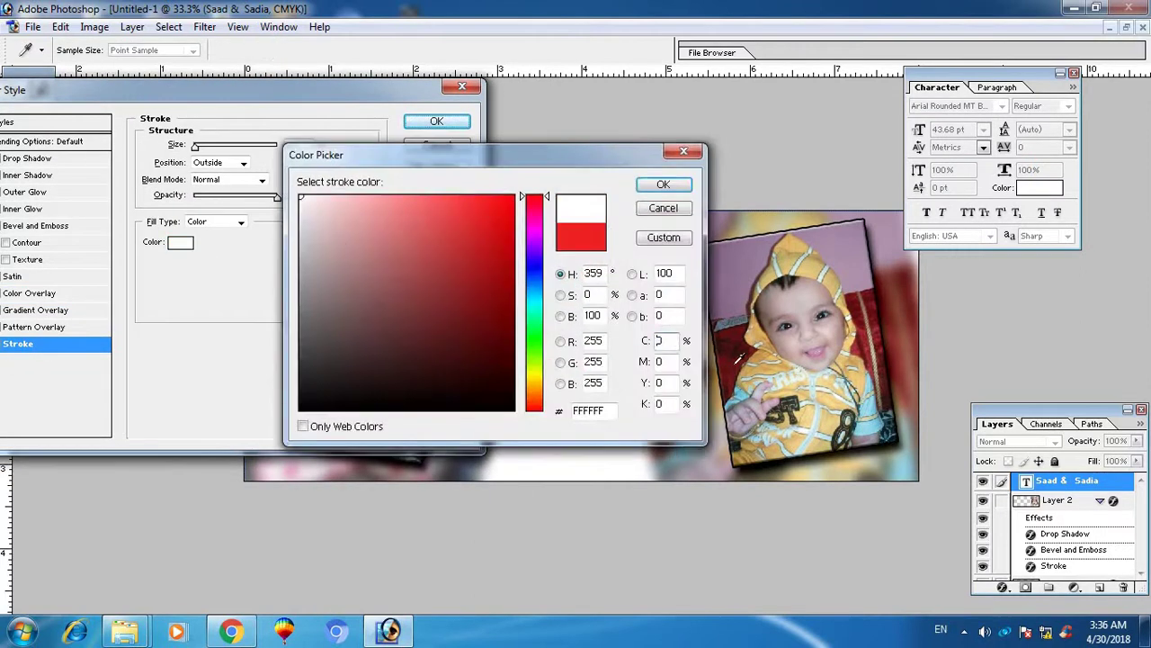
pyautogui.doubleClick(669, 383)
pyautogui.write('100')
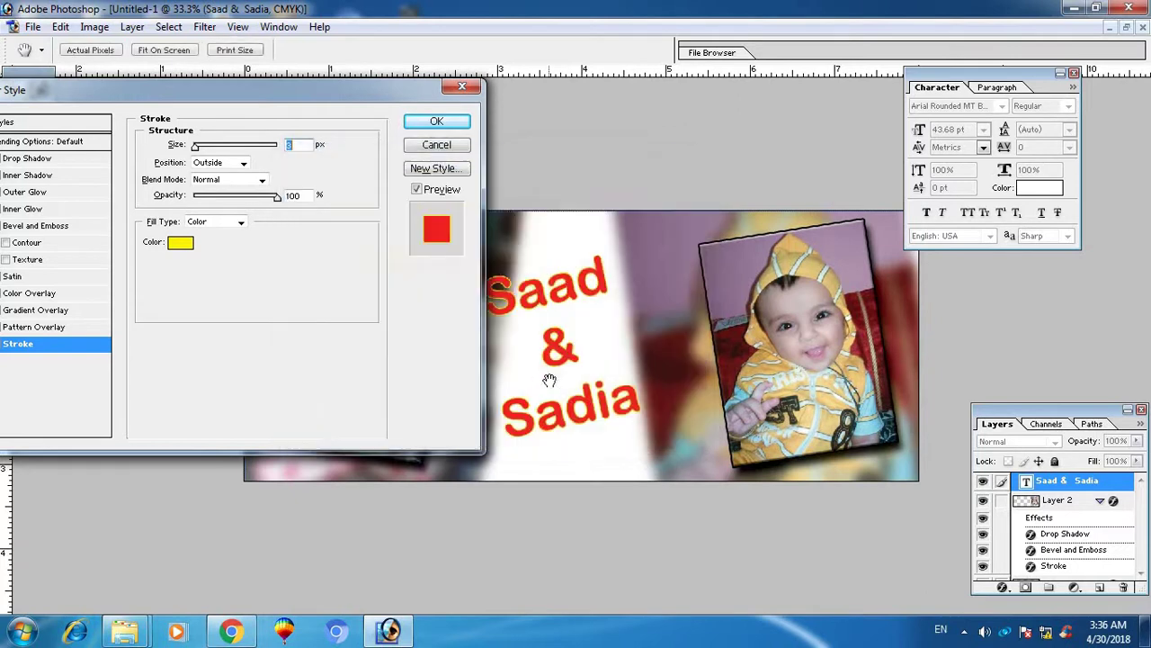
pyautogui.press('Return')
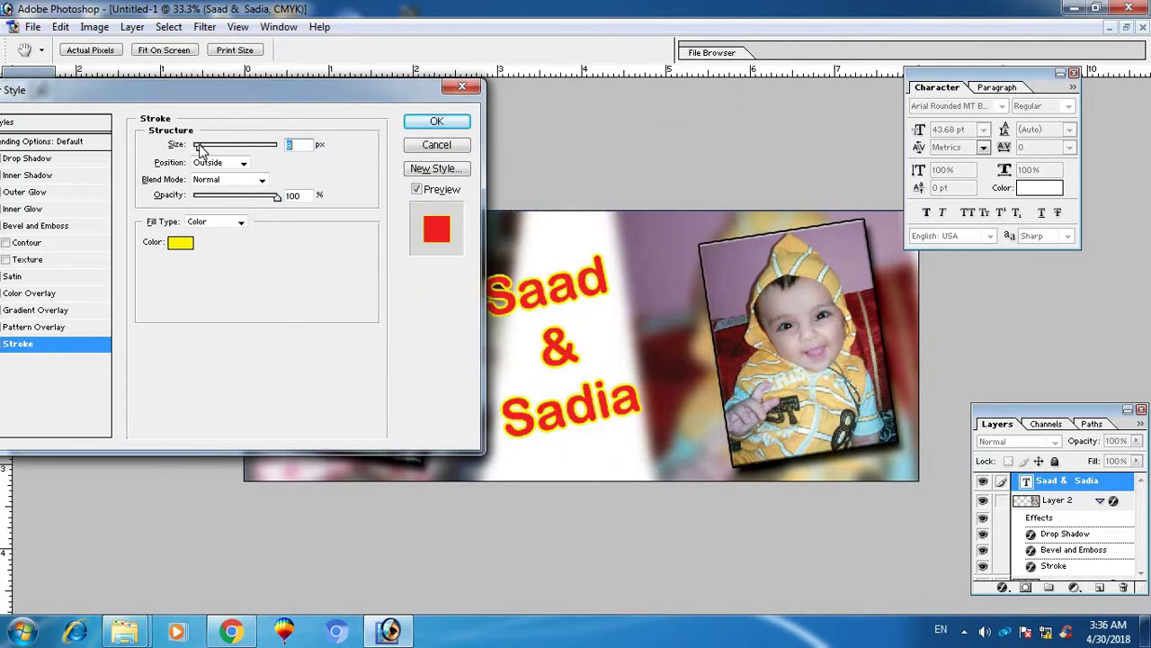
# Increase the title's drop shadow distance to about 18 px and apply the red style.
pyautogui.click(89, 159)
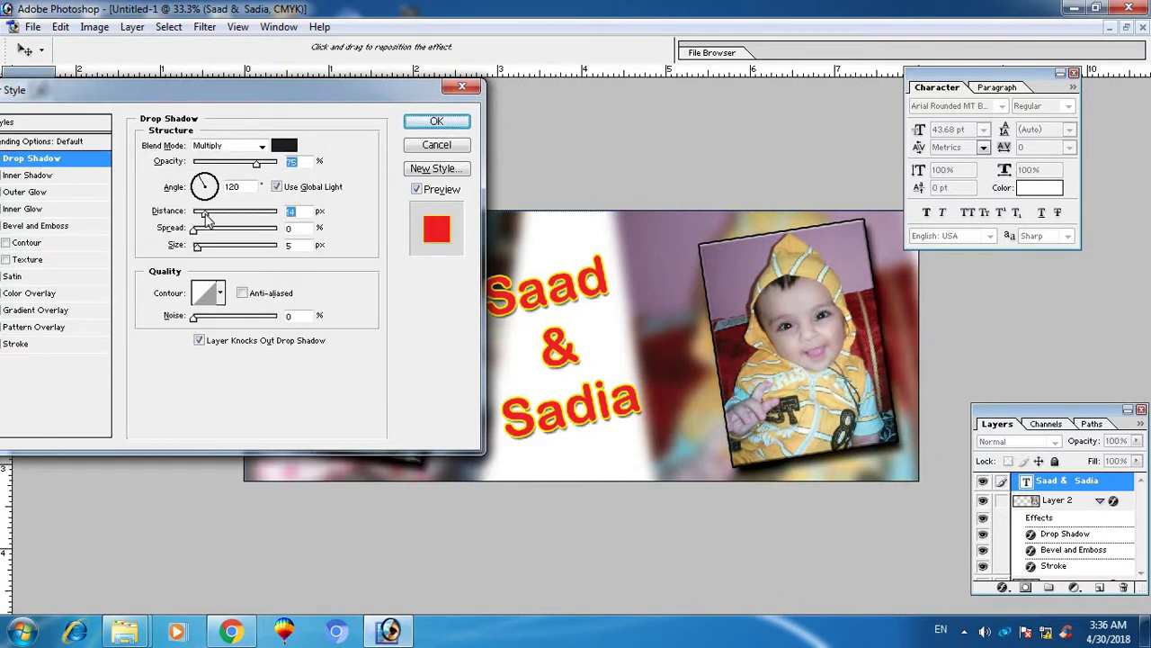
pyautogui.moveTo(197, 216); pyautogui.dragTo(208, 216)
pyautogui.moveTo(357, 99); pyautogui.dragTo(500, 101)
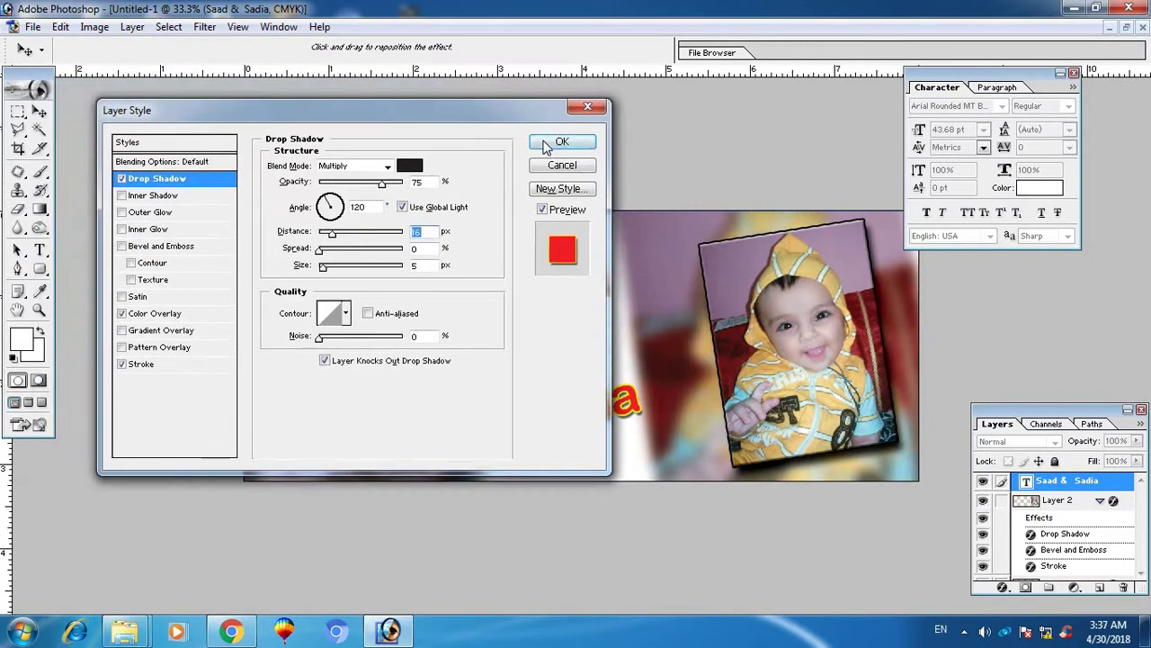
pyautogui.click(563, 147)
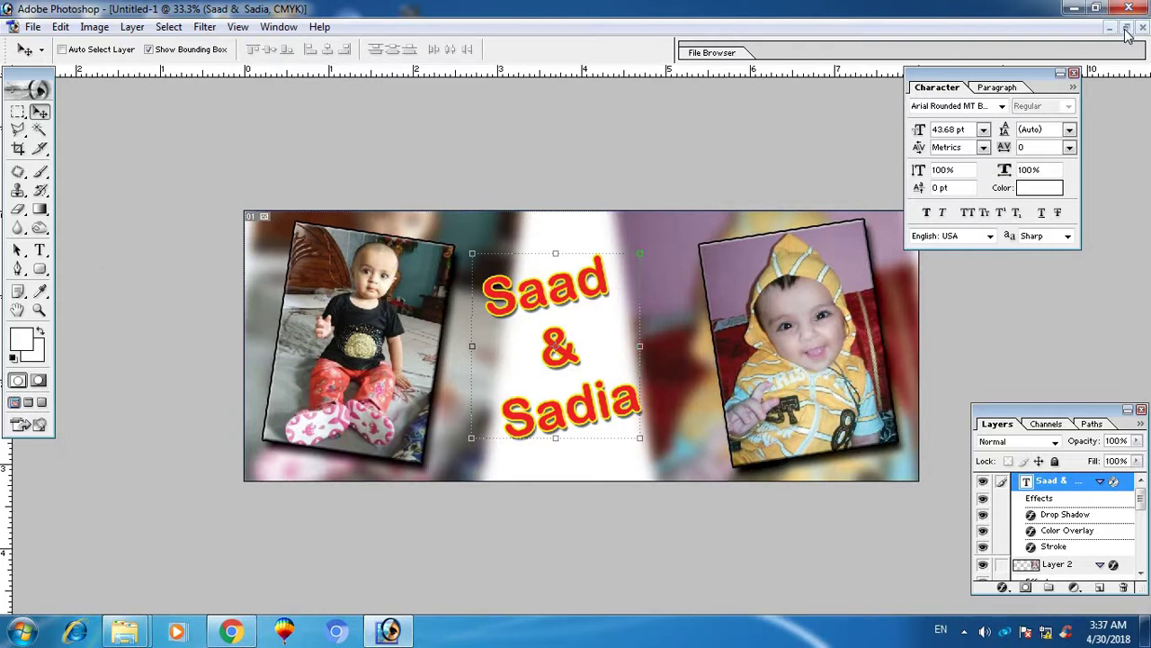
# Nudge the title slightly right and scale it up to about 106.5%.
pyautogui.hotkey('ctrl', '-')
pyautogui.hotkey('ctrl', '+')
pyautogui.moveTo(556, 310); pyautogui.dragTo(562, 316)
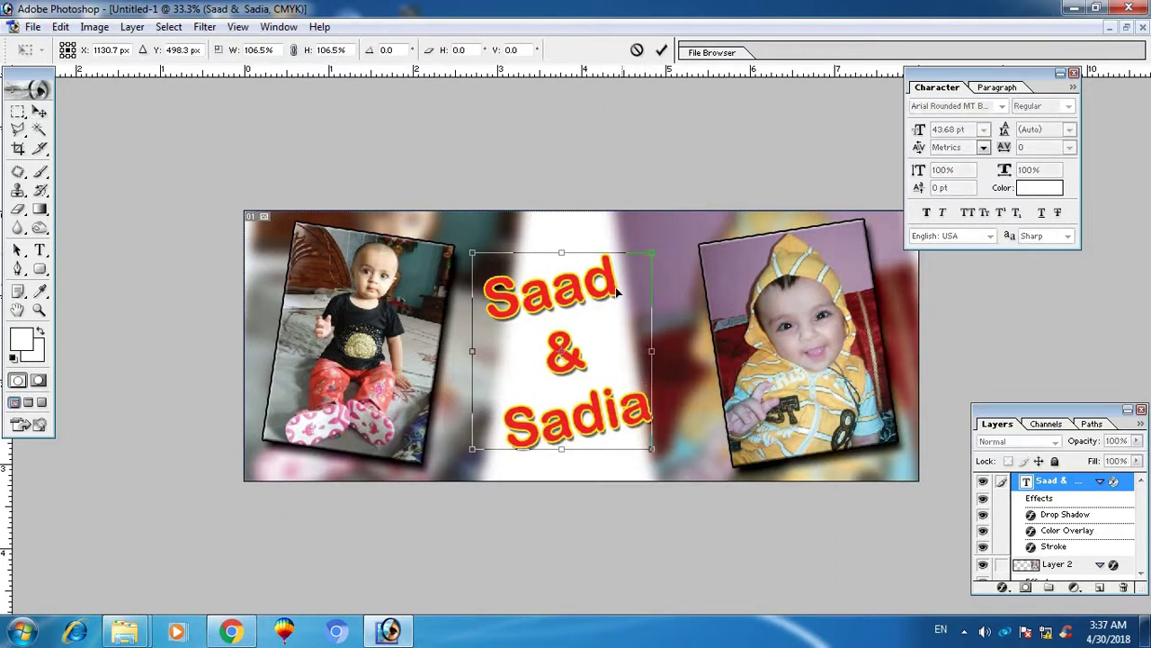
pyautogui.moveTo(655, 252); pyautogui.dragTo(665, 249)
pyautogui.press('Return')
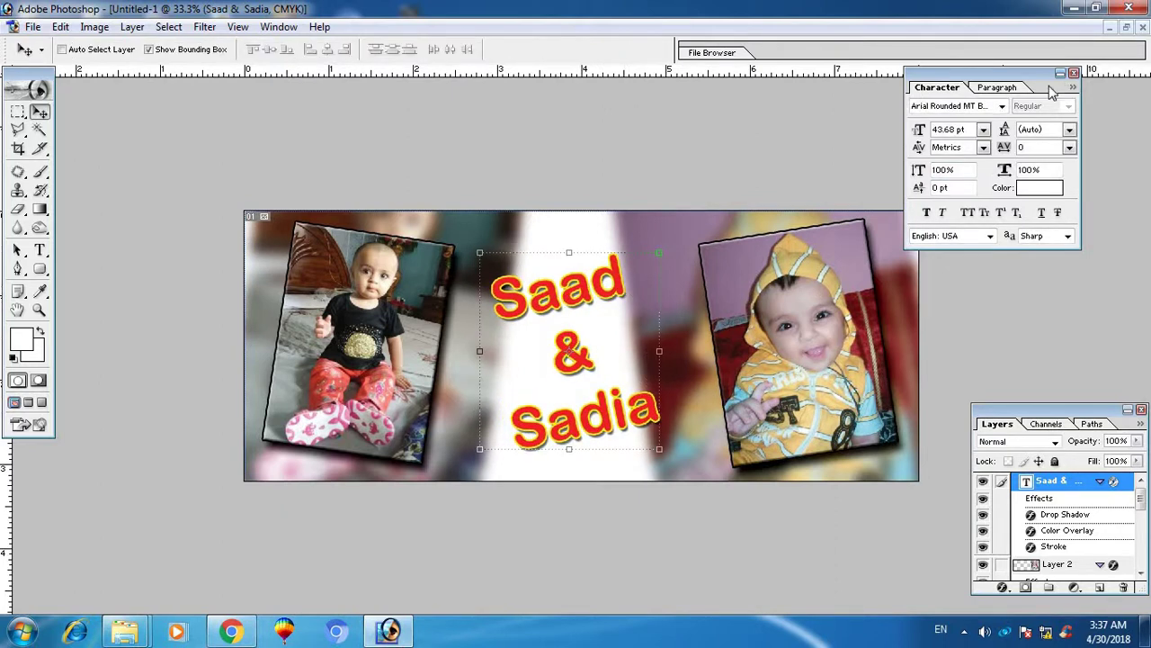